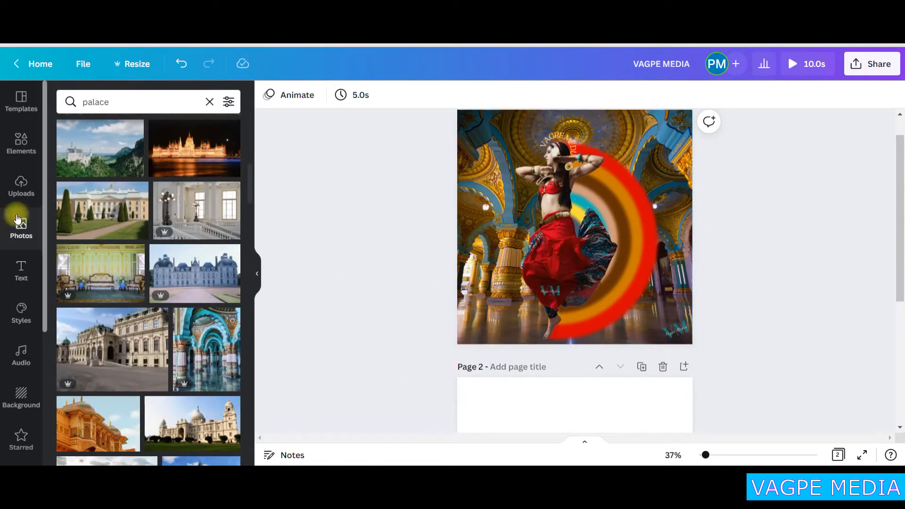
Search the photos for "palace" and add the photo of the turquoise arched hall with patterned columns to the design
click(16, 228)
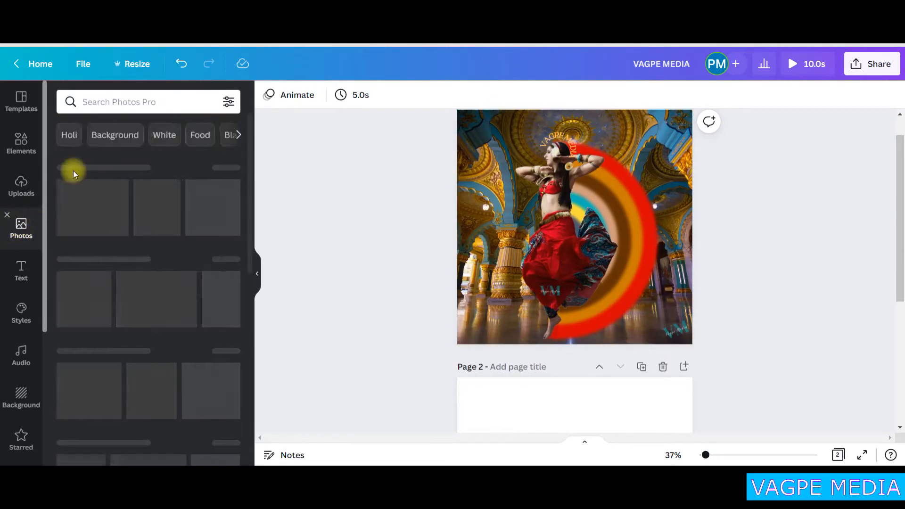
click(168, 99)
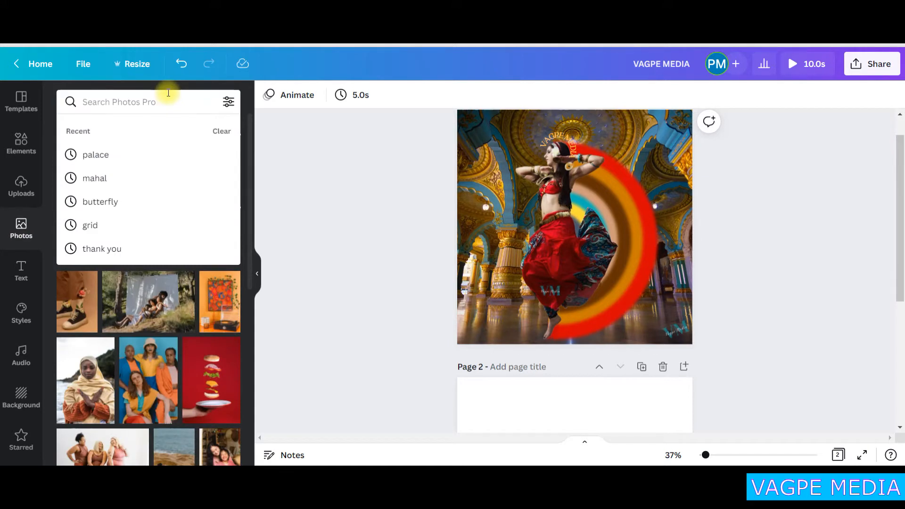
text(palace)
key(Return)
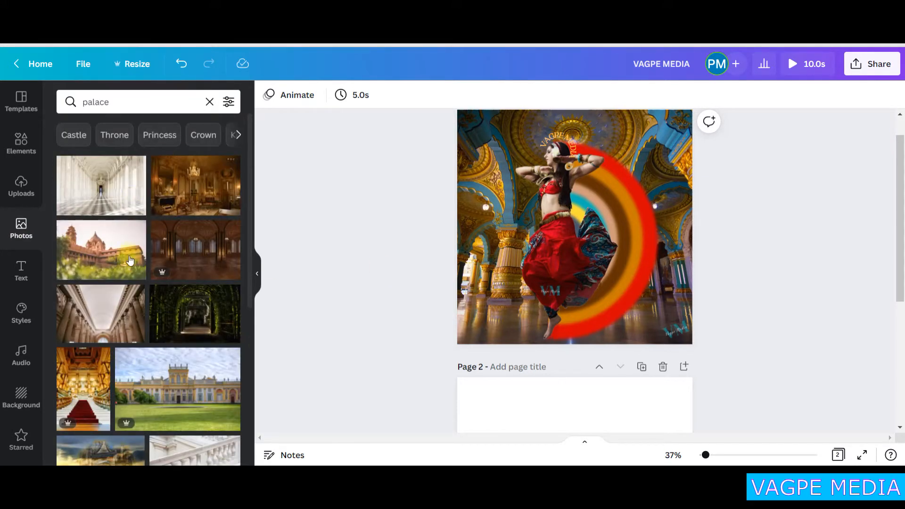
scroll(193, 322, down, 1)
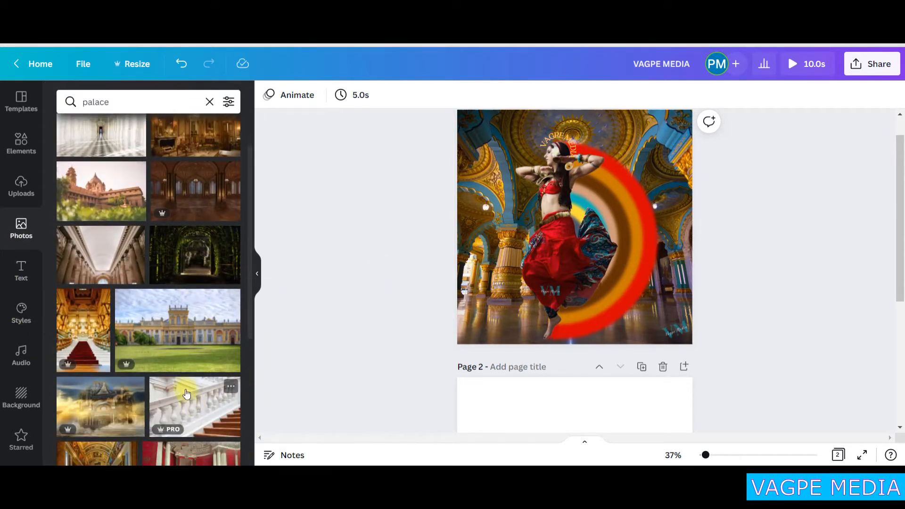
scroll(157, 372, down, 3)
scroll(199, 395, down, 2)
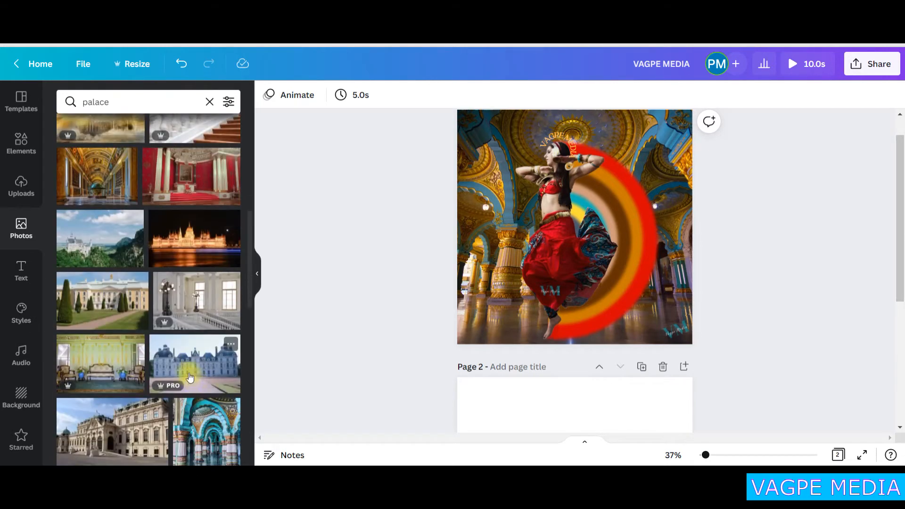
click(201, 425)
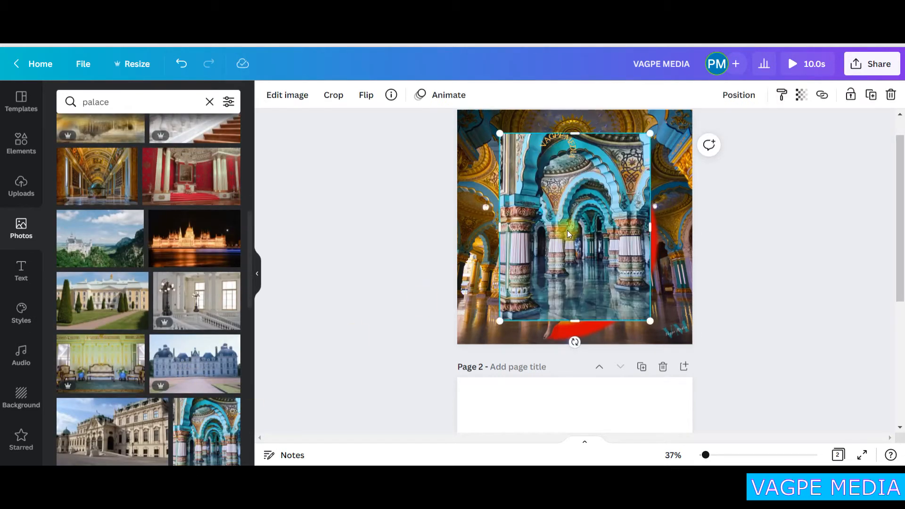
Move the turquoise palace photo onto the blank page 2 and set it as that page's background
scroll(754, 212, down, 3)
drag(546, 128, 575, 398)
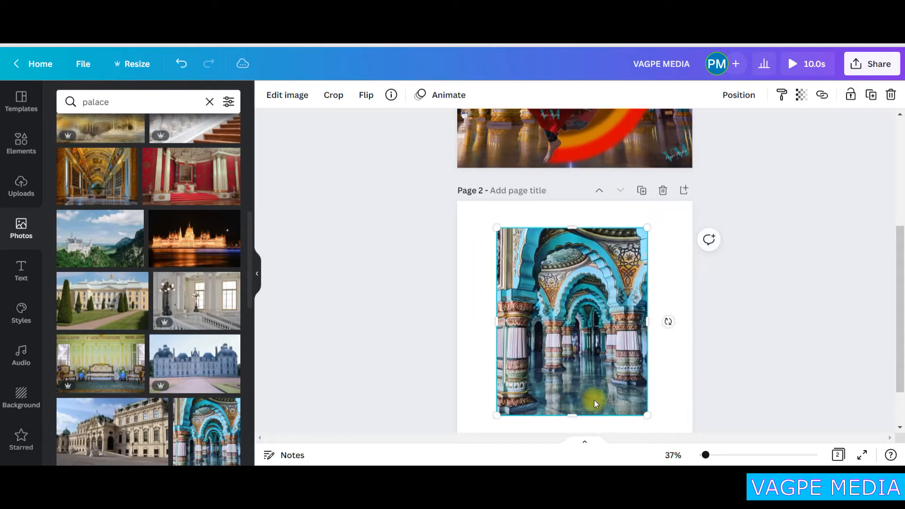
right_click(557, 333)
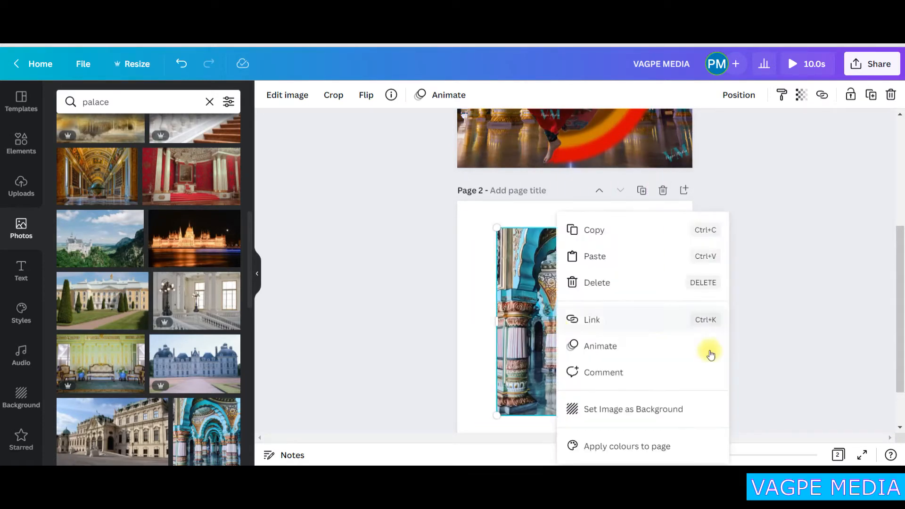
click(639, 408)
click(606, 341)
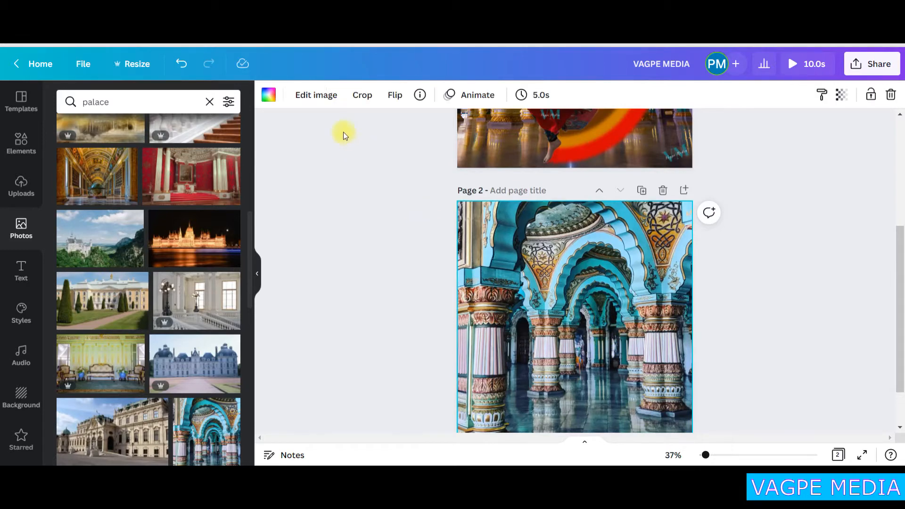
Adjust the palace background on page 2 to brightness 20, contrast -20 and saturation 46
click(315, 96)
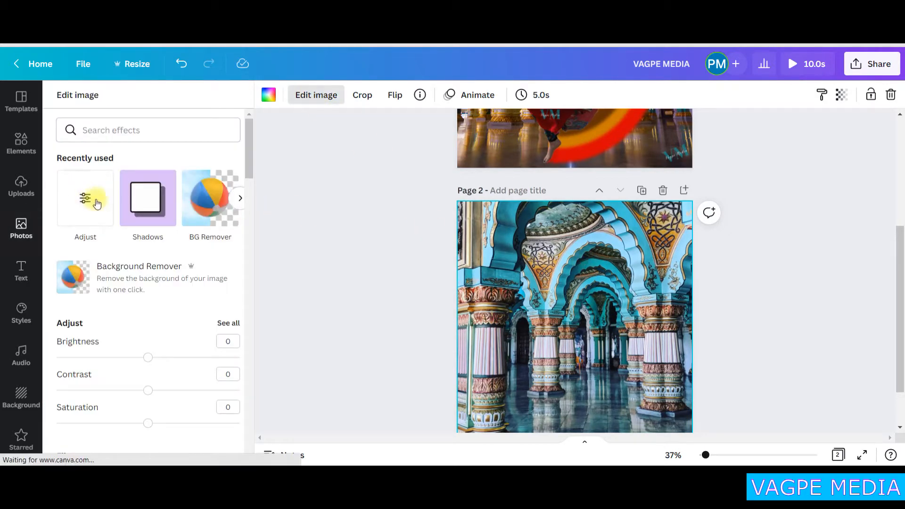
click(322, 96)
click(320, 95)
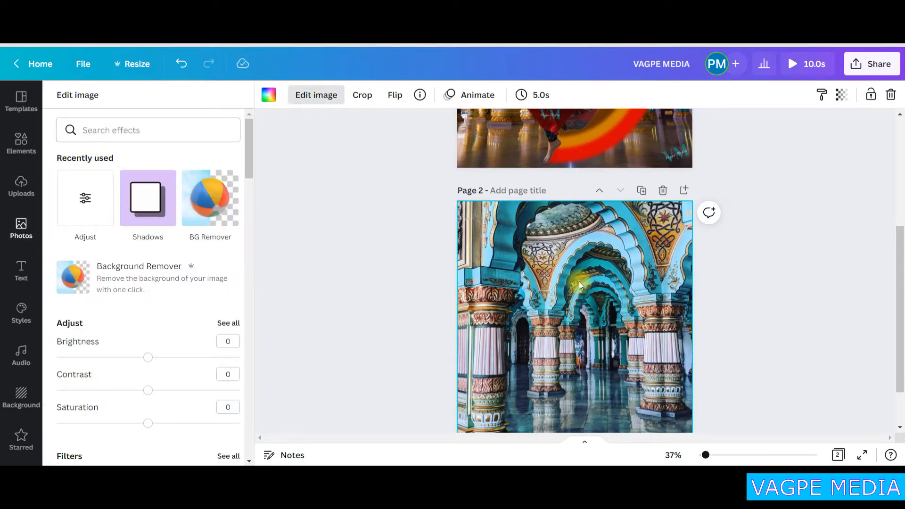
click(304, 95)
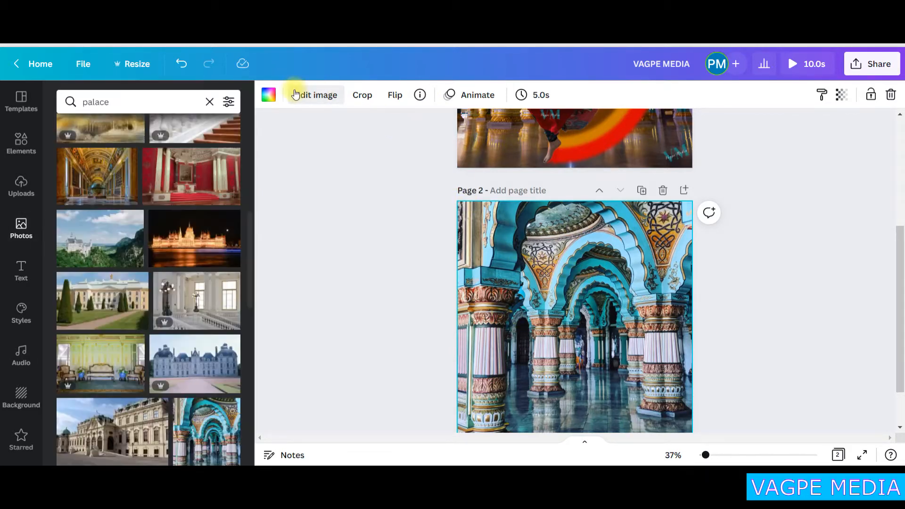
click(315, 98)
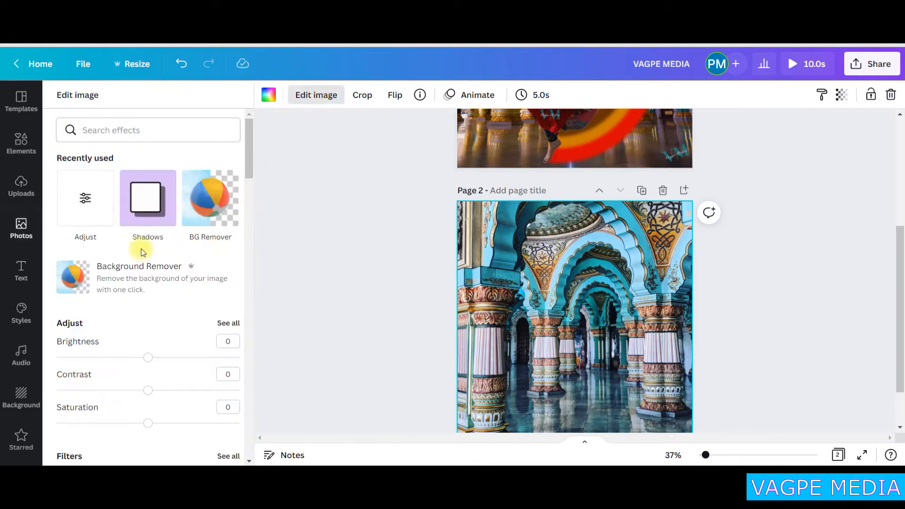
click(84, 200)
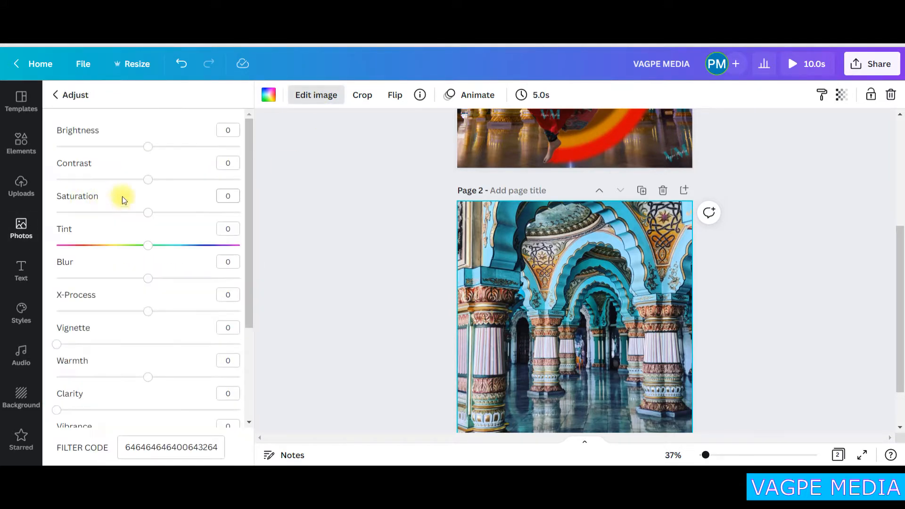
drag(151, 149, 166, 147)
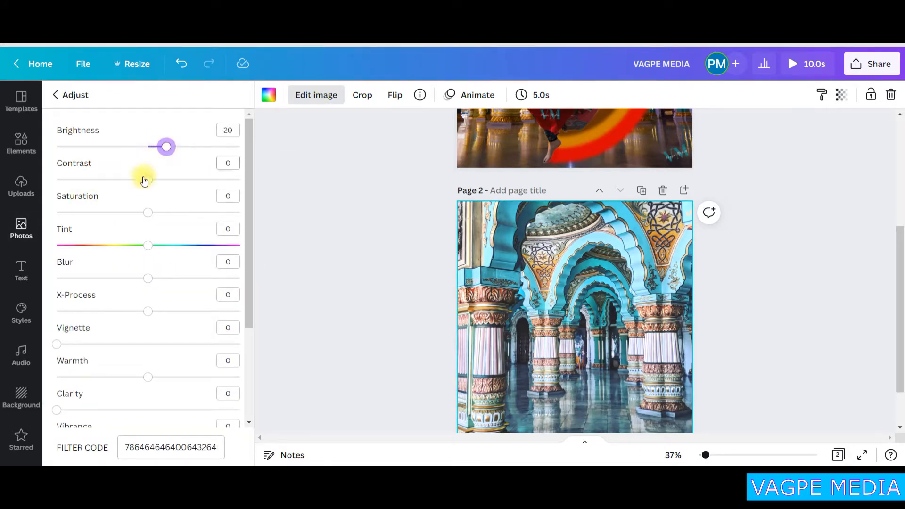
drag(148, 183, 191, 221)
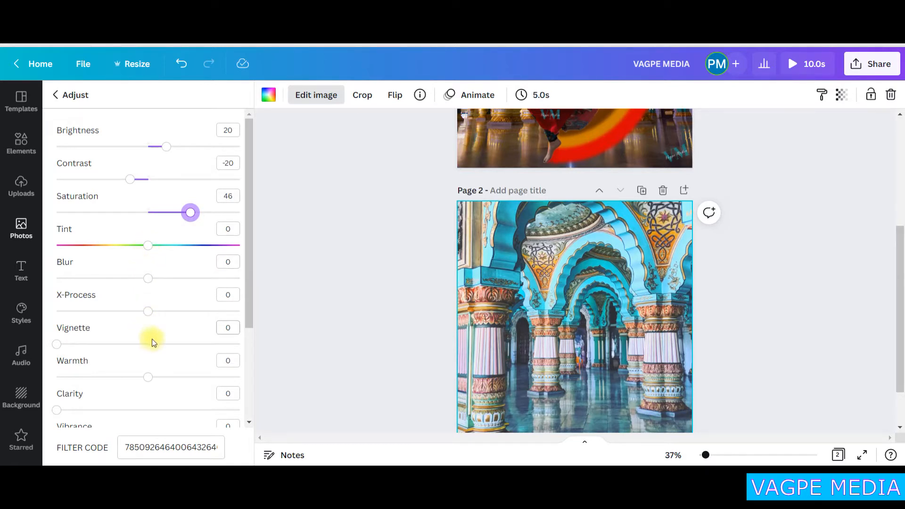
scroll(181, 338, down, 3)
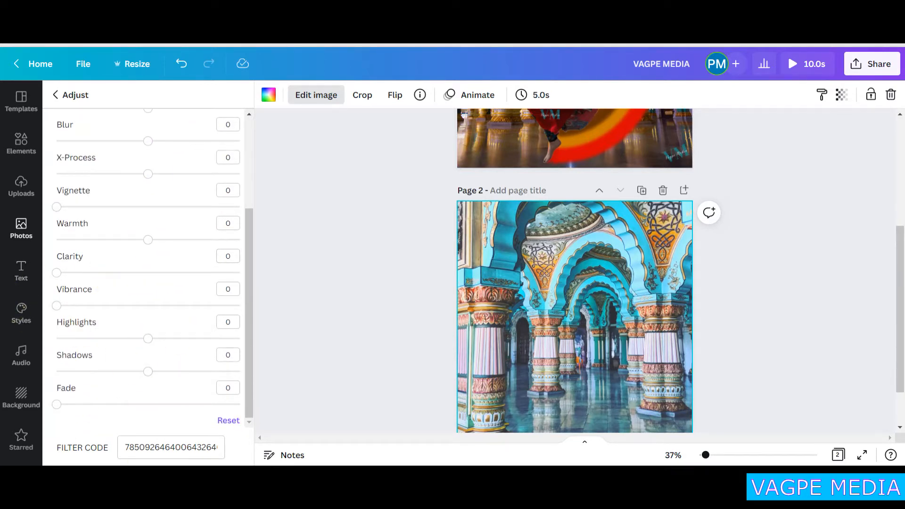
mouse_move(147, 374)
mouse_down()
mouse_move(185, 377)
mouse_move(147, 377)
mouse_up()
Compare the adjusted palace background on page 2 with the dancer design on page 1, and leave image editing
scroll(660, 294, up, 4)
scroll(660, 294, down, 4)
scroll(683, 313, up, 5)
scroll(745, 311, down, 1)
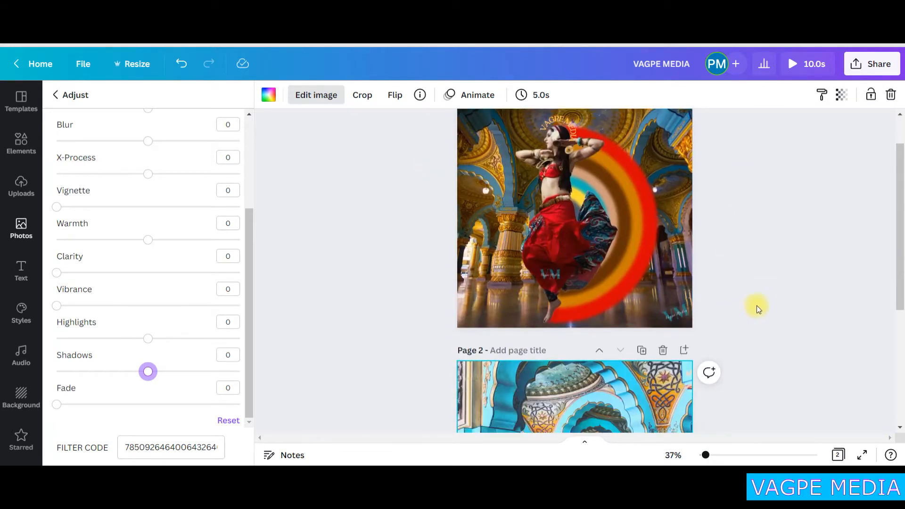
scroll(757, 307, down, 5)
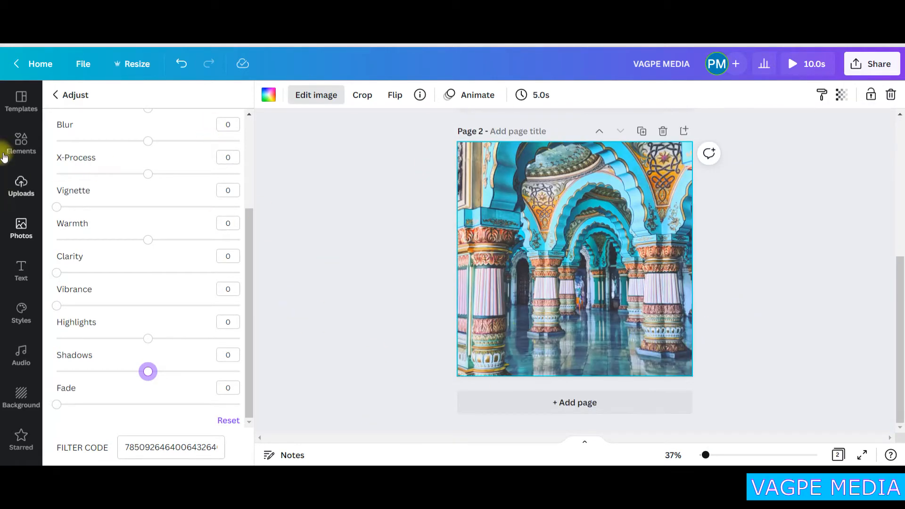
click(69, 97)
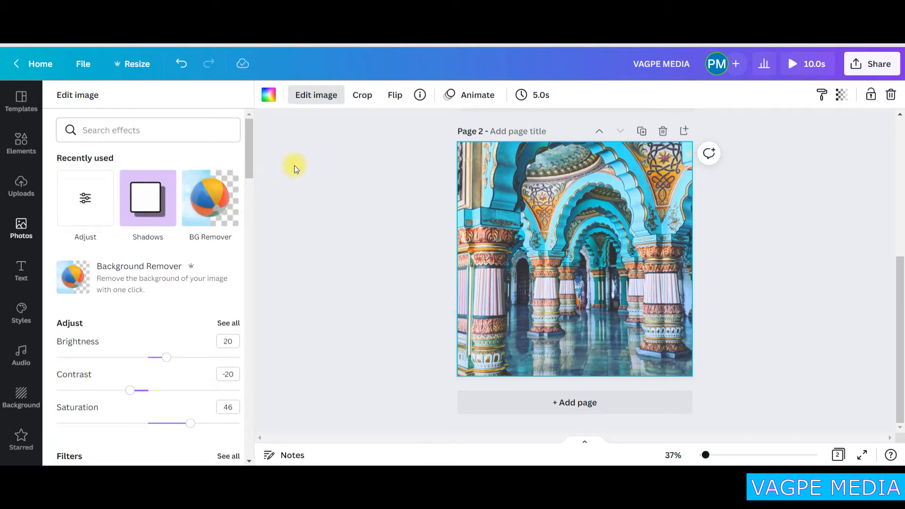
click(688, 295)
scroll(542, 188, up, 5)
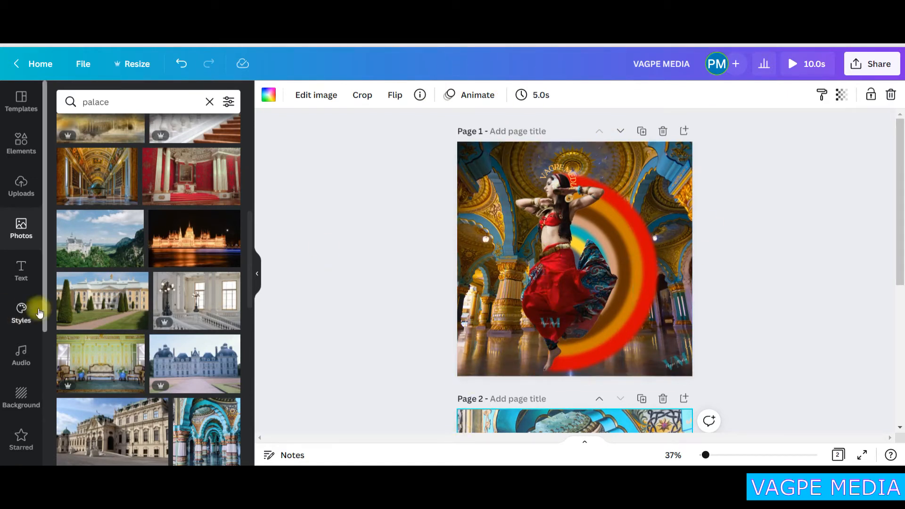
Search the photos for "indian dance" and place the orange-costumed dancer on a black backdrop in the middle of page 2
click(21, 231)
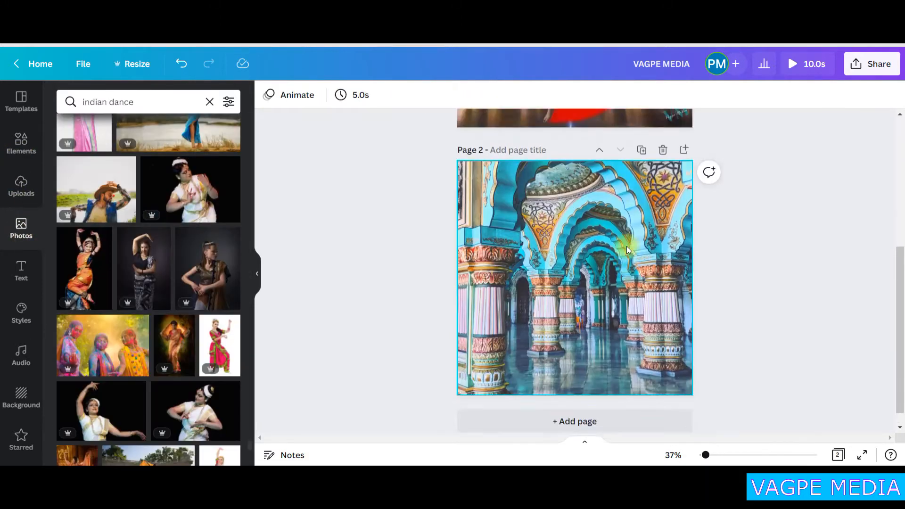
scroll(625, 240, up, 3)
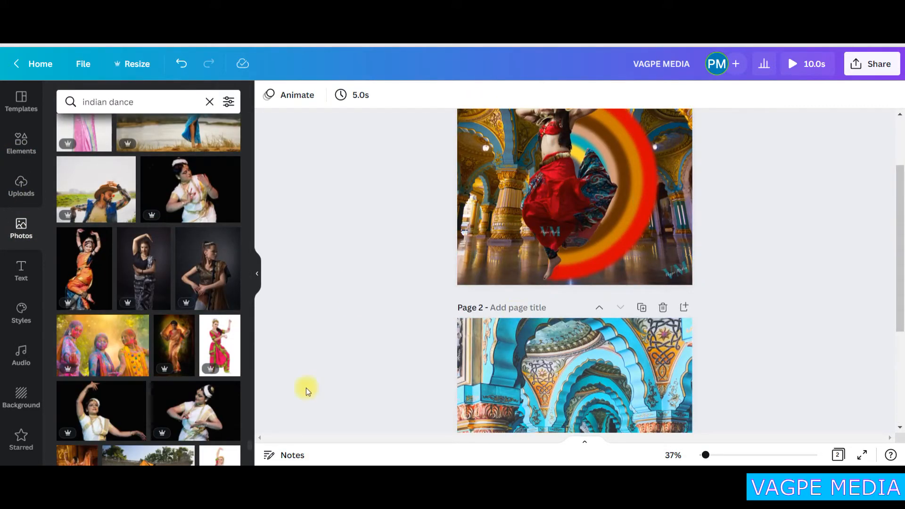
click(84, 259)
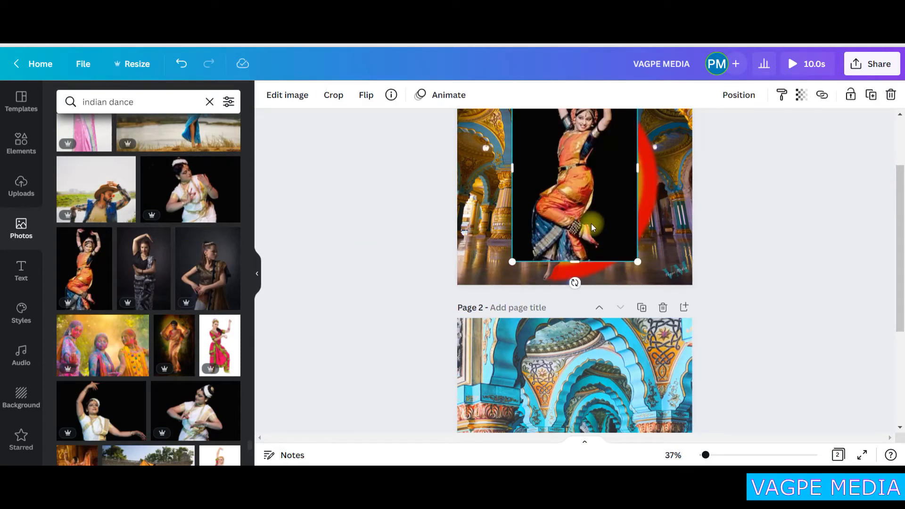
drag(584, 234, 573, 439)
scroll(713, 260, down, 4)
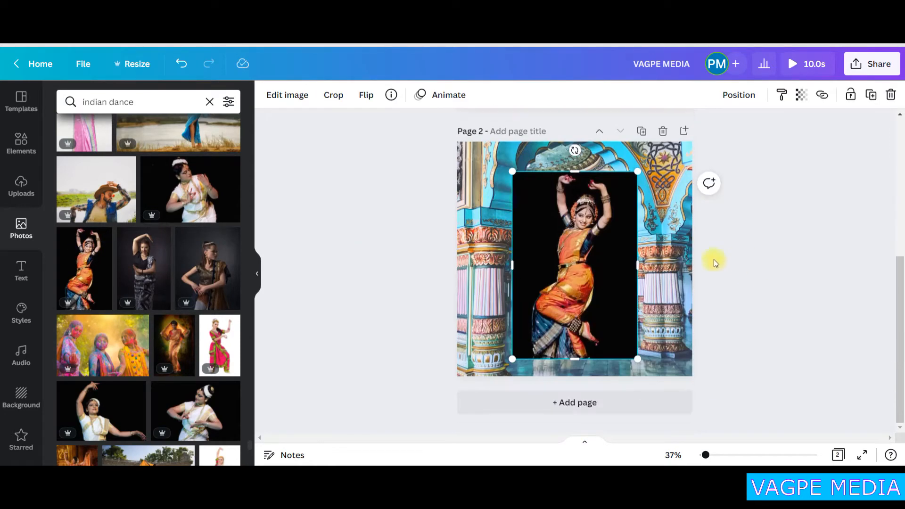
drag(584, 253, 589, 260)
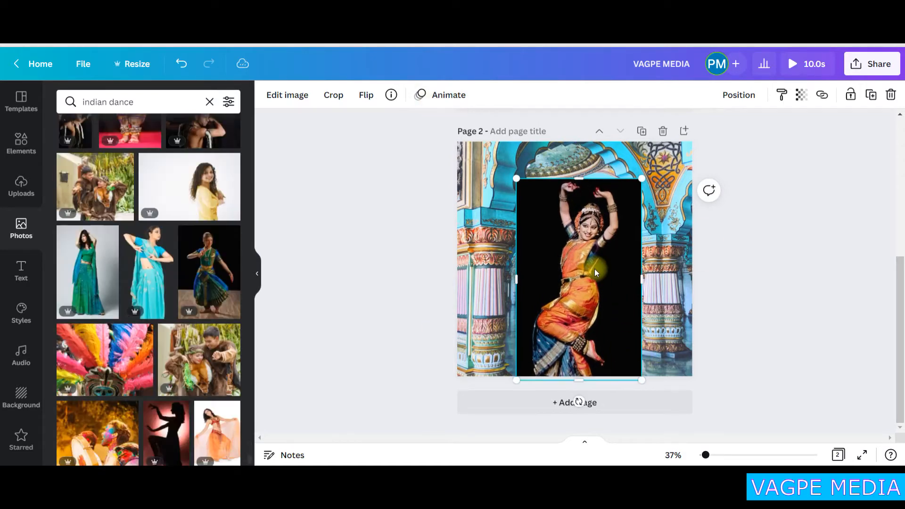
drag(608, 244, 599, 225)
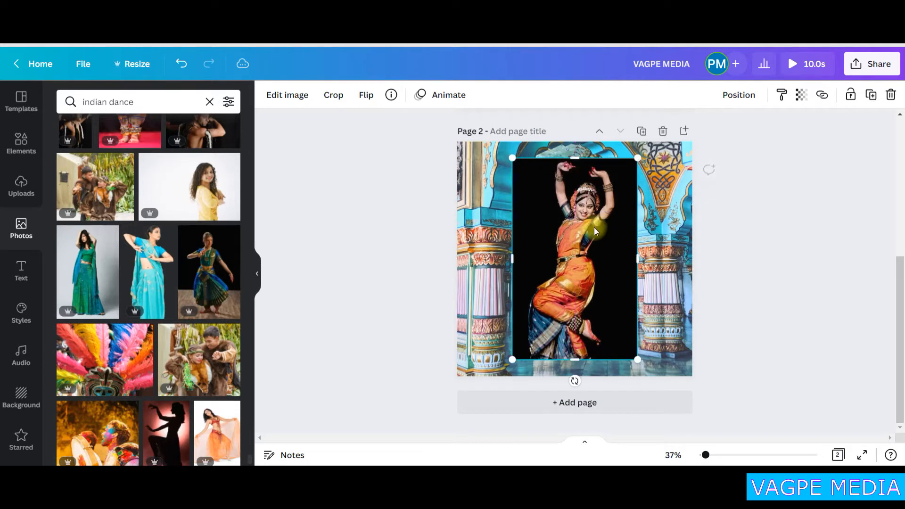
Remove the black background from the dancer photo, then enlarge and centre the cutout to span nearly the full height of page 2
click(292, 95)
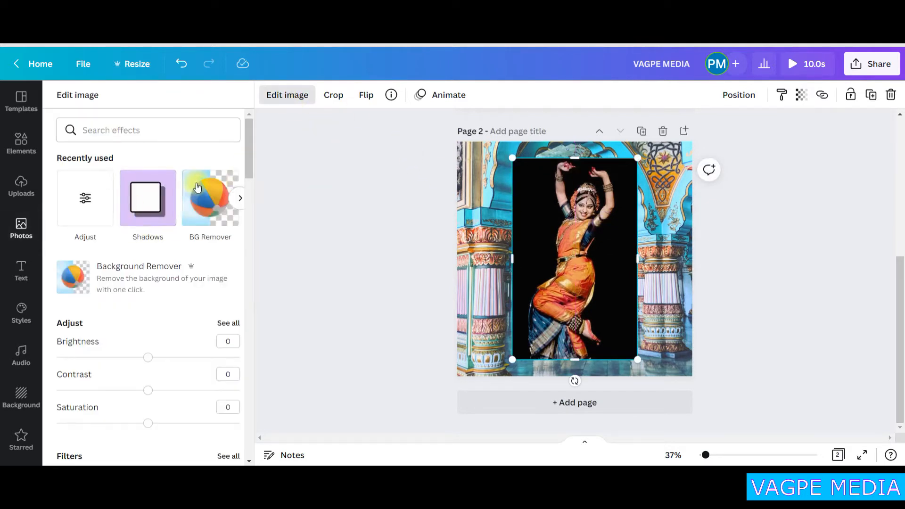
click(227, 191)
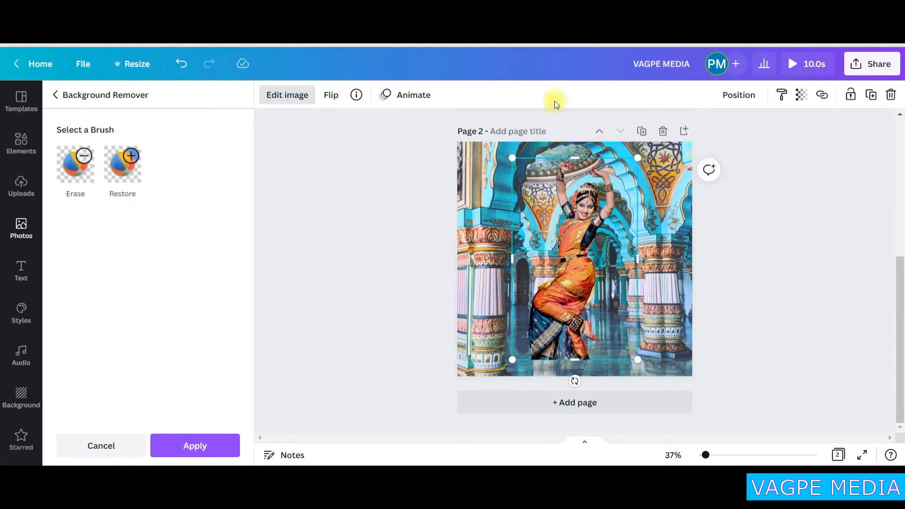
click(186, 445)
drag(636, 360, 689, 422)
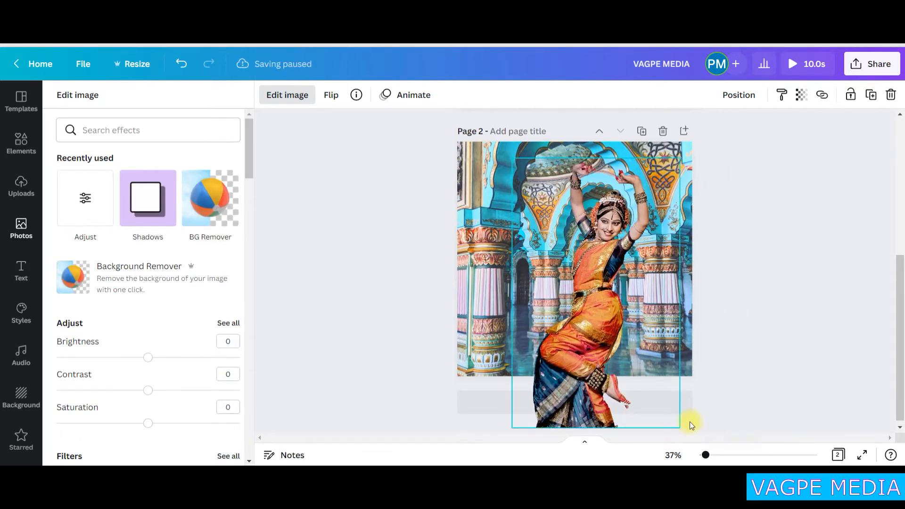
drag(609, 354, 586, 308)
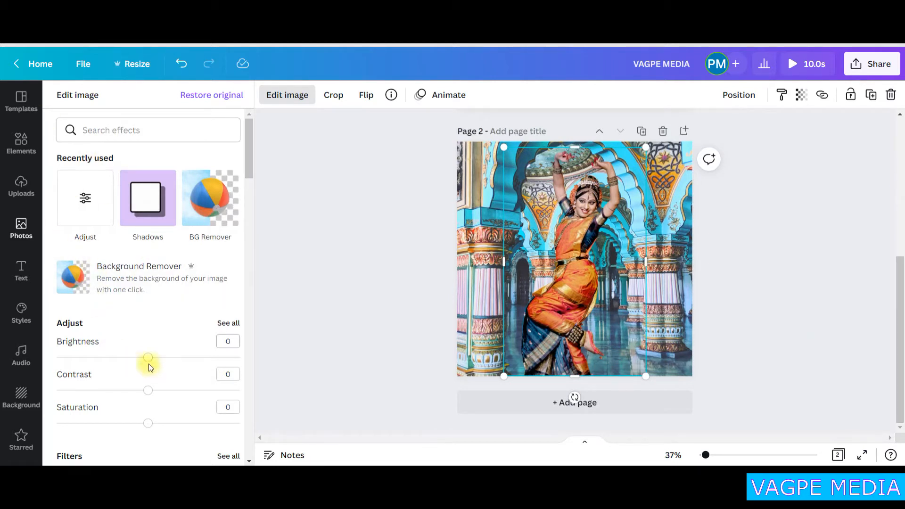
Adjust the dancer cutout to saturation 64, contrast 30 and brightness 13
scroll(146, 369, down, 2)
drag(147, 365, 204, 377)
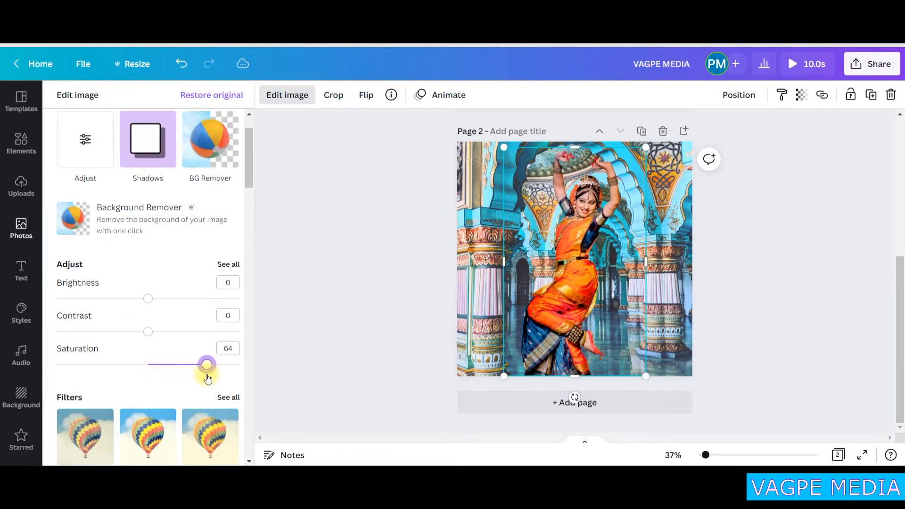
click(222, 264)
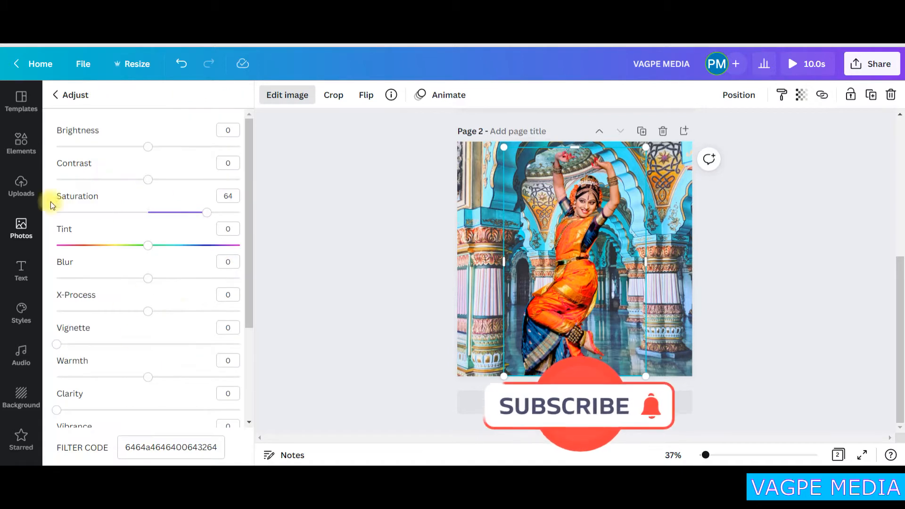
drag(148, 180, 175, 183)
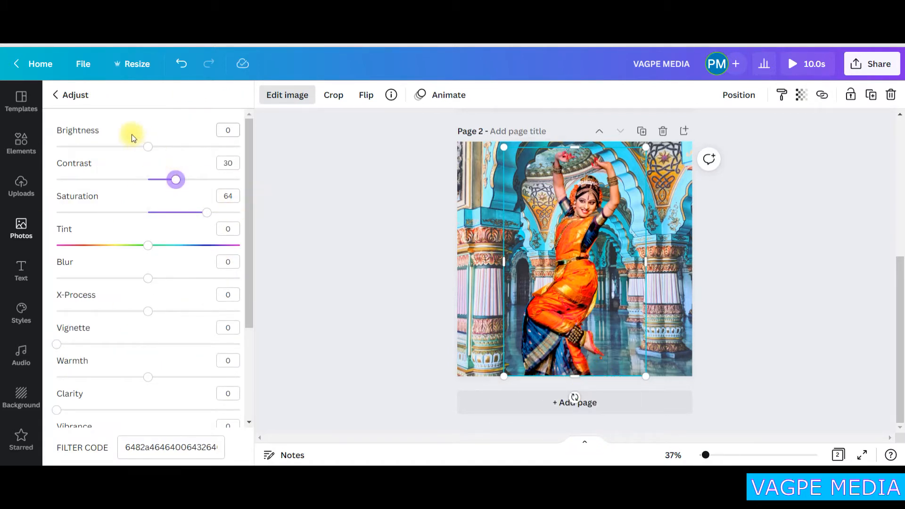
drag(148, 146, 159, 147)
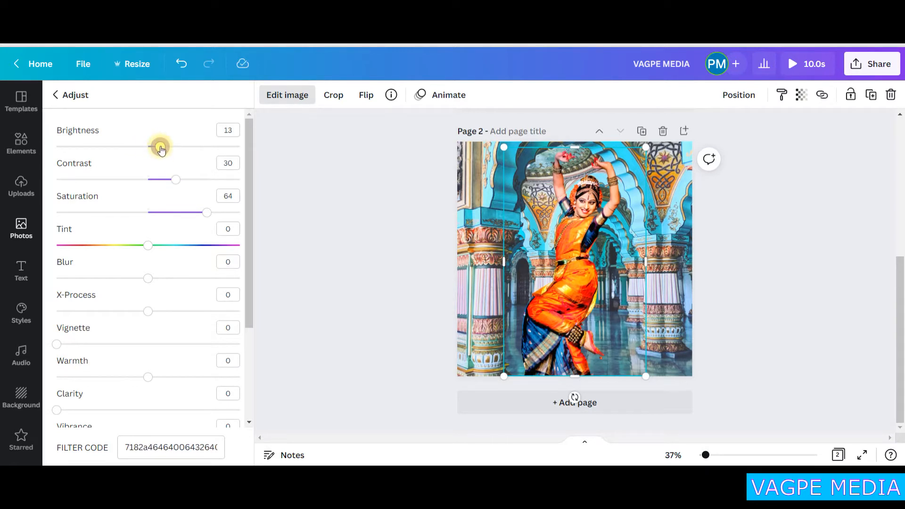
Close the image adjustments and move the dancer cutout up so the feet sit above the bottom edge of page 2
key(Escape)
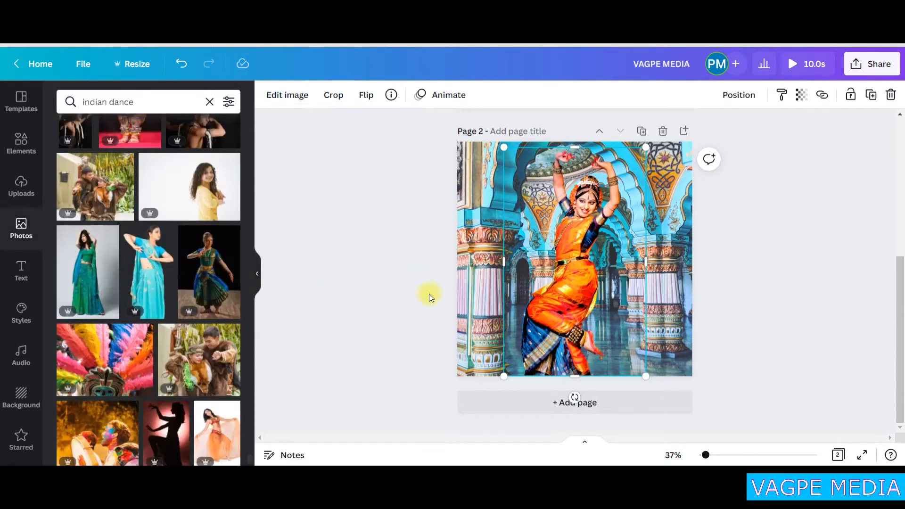
click(361, 230)
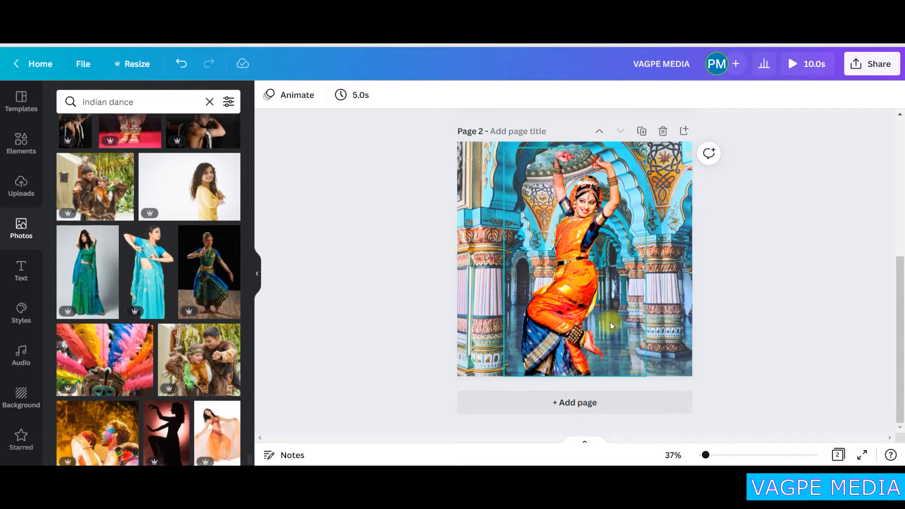
drag(571, 307, 575, 279)
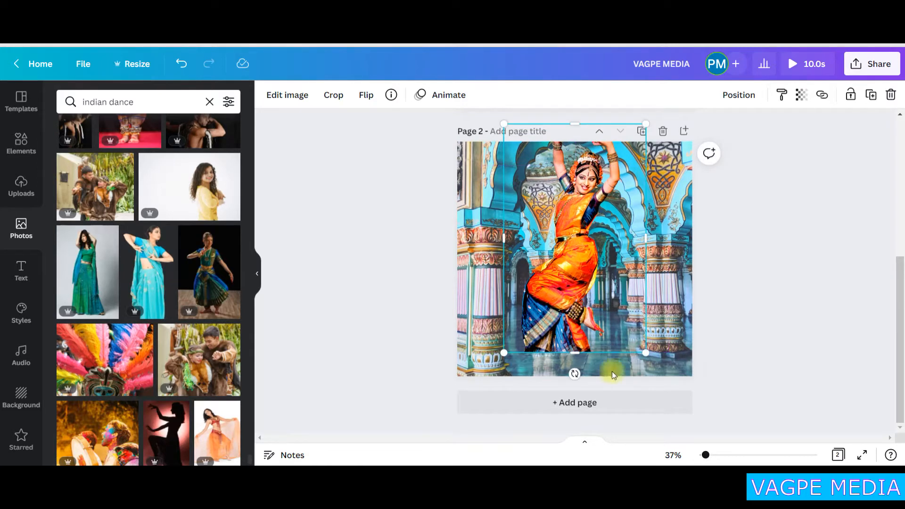
Search the elements for "circle" and place a small solid grey circle in the lower-left corner of page 2
click(21, 142)
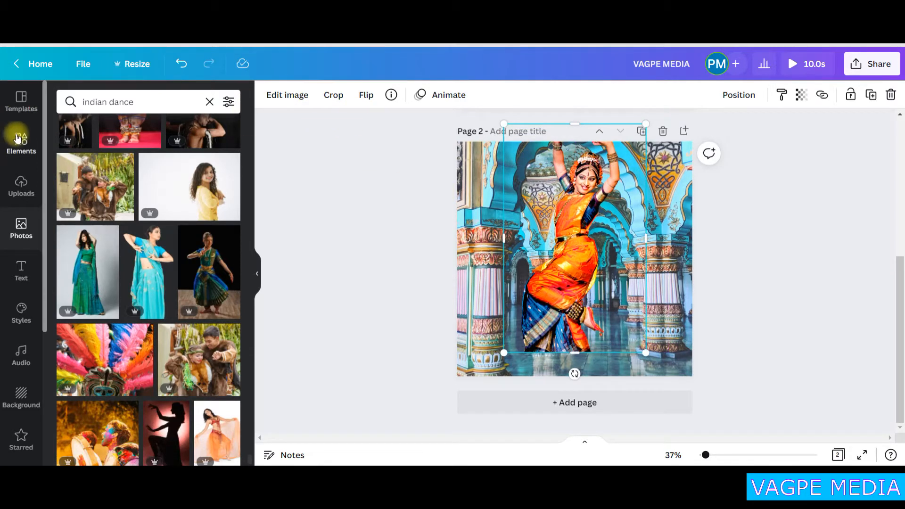
click(188, 101)
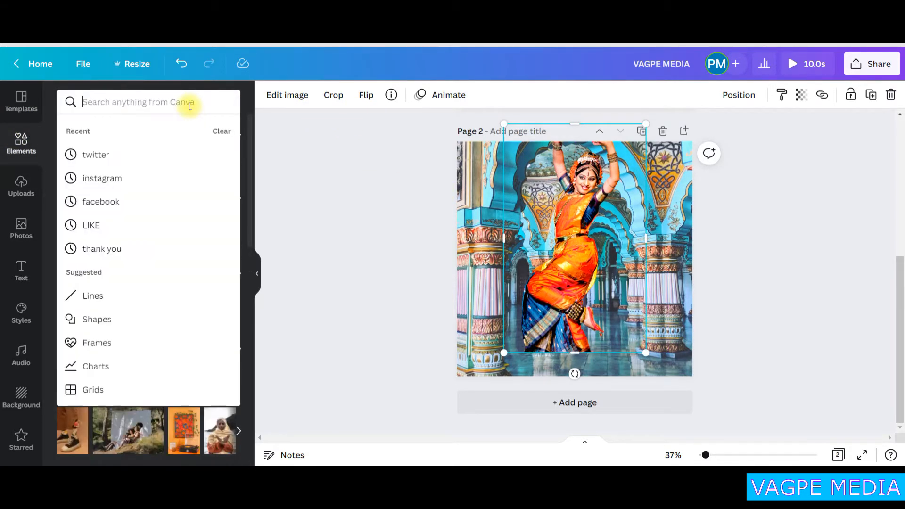
text(cir)
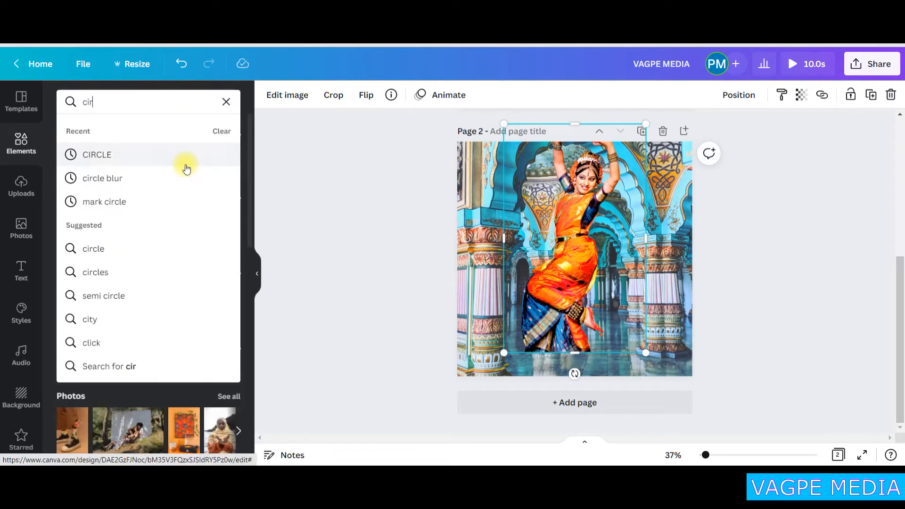
text(c)
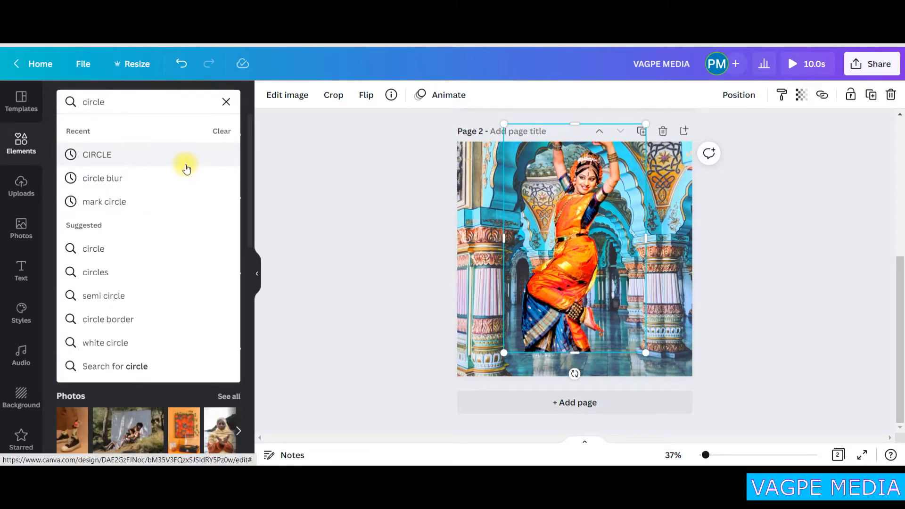
text(le)
key(Return)
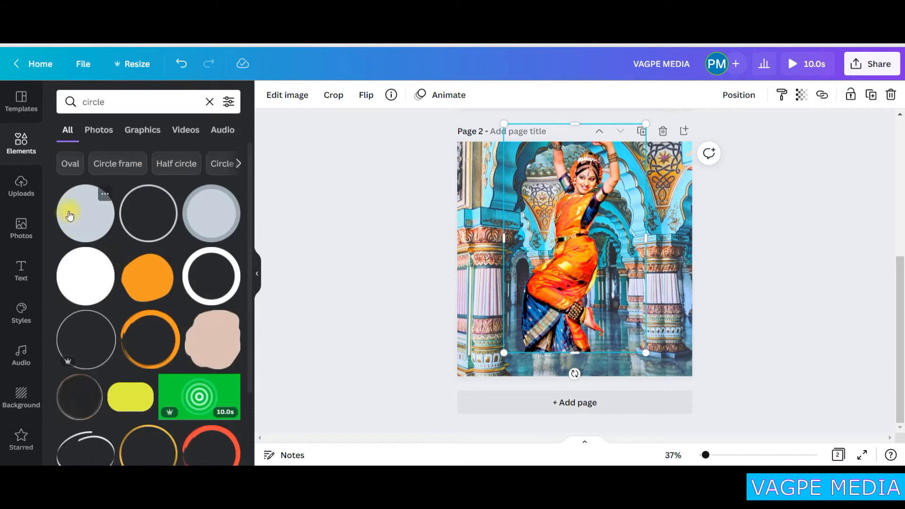
click(70, 215)
drag(636, 316, 493, 353)
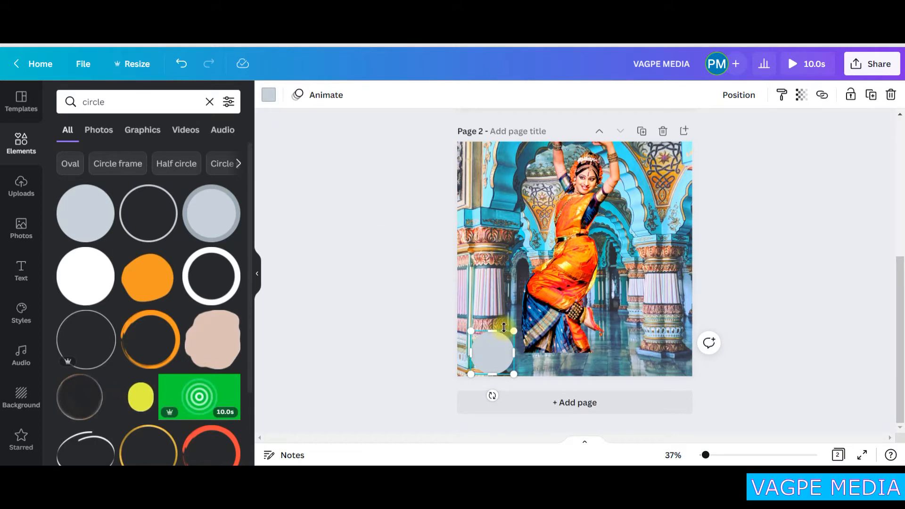
Duplicate the grey circle, set the copy beside the first, and check the coloured rings on page 1
key(ctrl+d)
drag(507, 368, 560, 364)
scroll(750, 312, up, 3)
scroll(701, 216, up, 3)
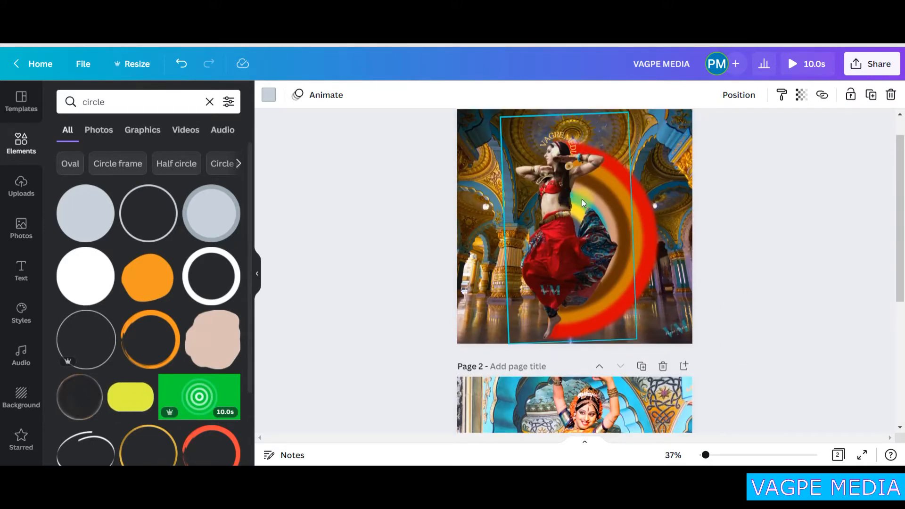
scroll(630, 171, down, 5)
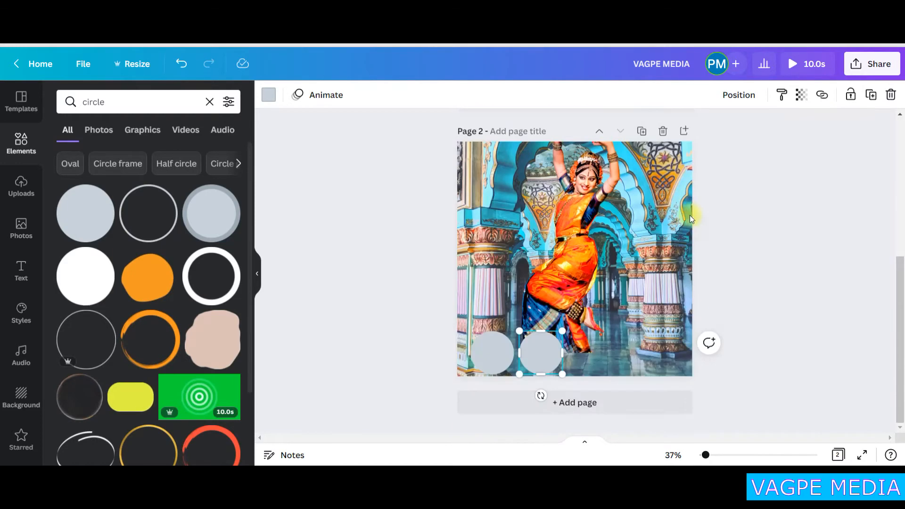
Shrink the grey circles and duplicate them into a row of seven across the bottom of page 2
click(491, 351)
drag(514, 374, 545, 363)
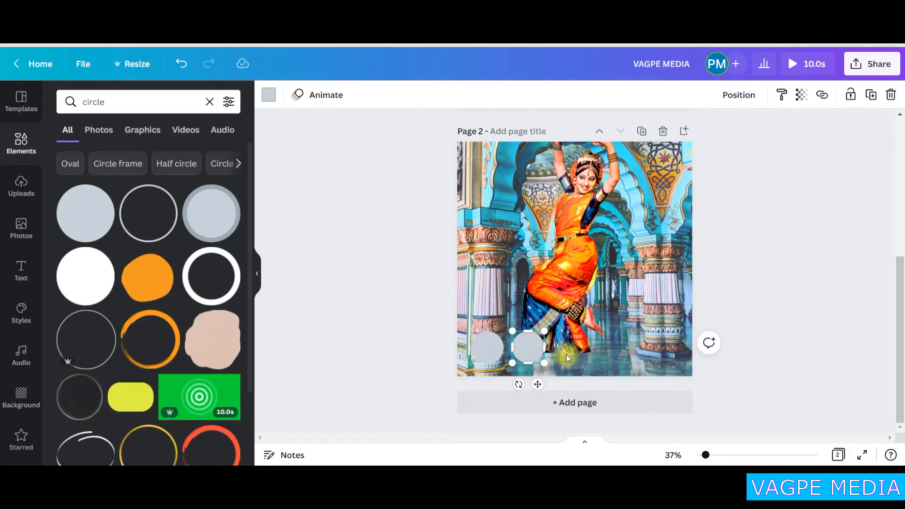
drag(542, 386, 688, 386)
key(ctrl+d)
key(ctrl+d)
drag(487, 352, 508, 353)
key(ctrl+d)
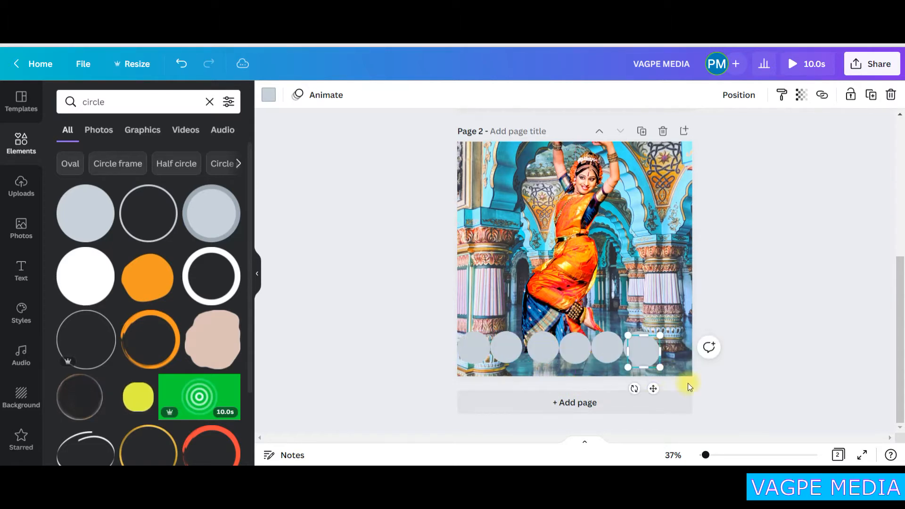
drag(654, 391, 681, 387)
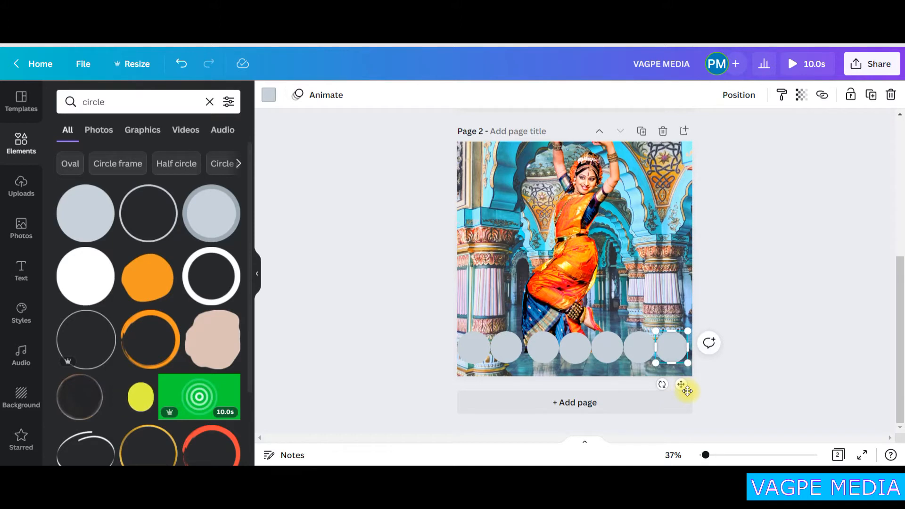
Fill the first circle in the row with the near-black tone from the dancer's photo colours
click(468, 351)
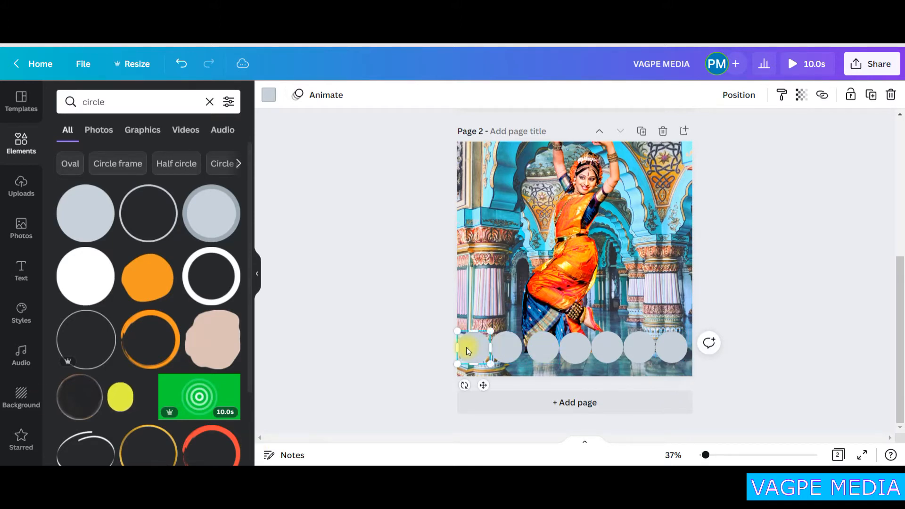
click(591, 272)
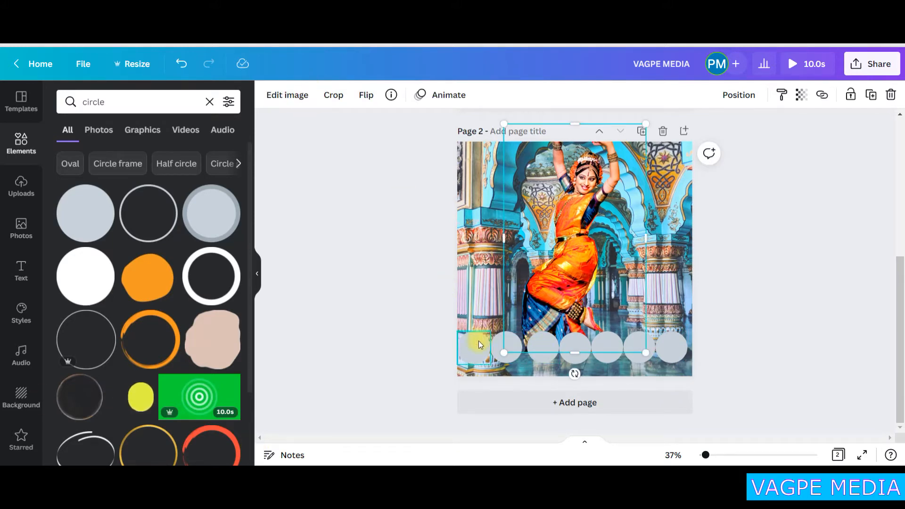
click(479, 342)
click(268, 94)
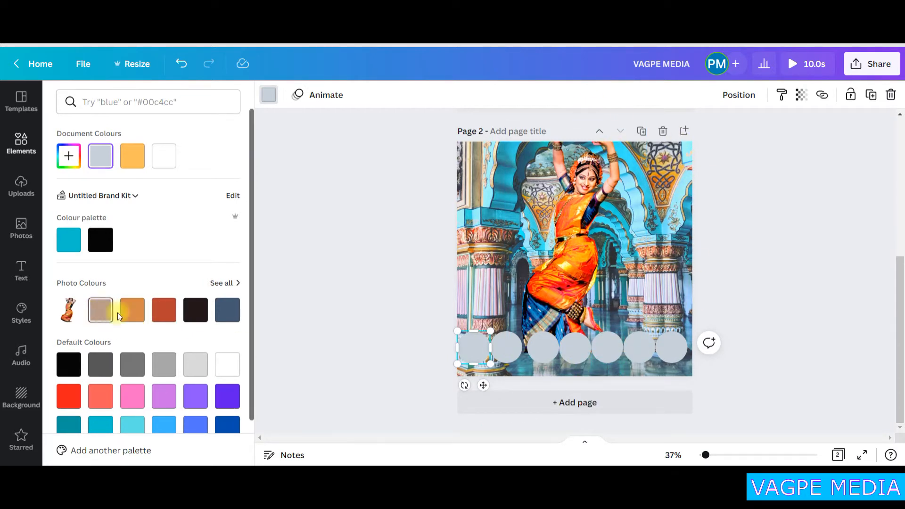
click(230, 315)
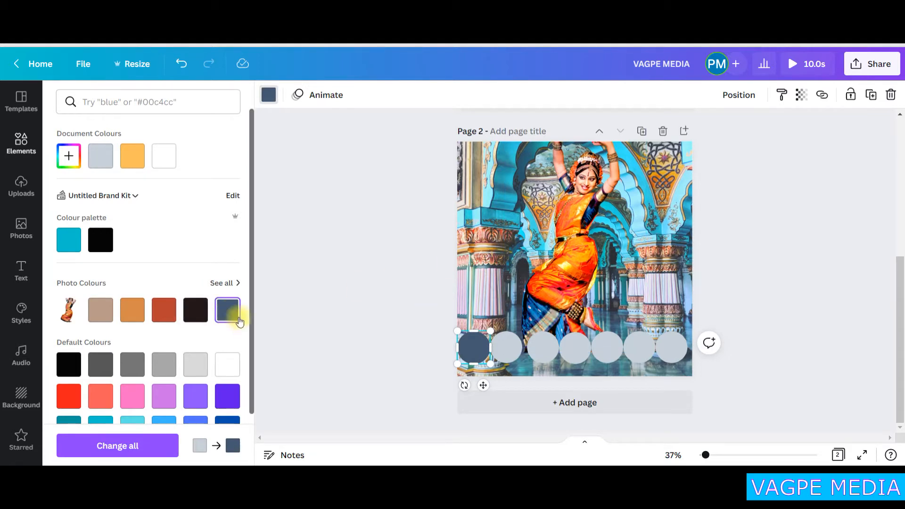
click(194, 311)
click(483, 355)
Fill the second circle with slate blue and the third with rust red from the dancer's photo colours
click(506, 356)
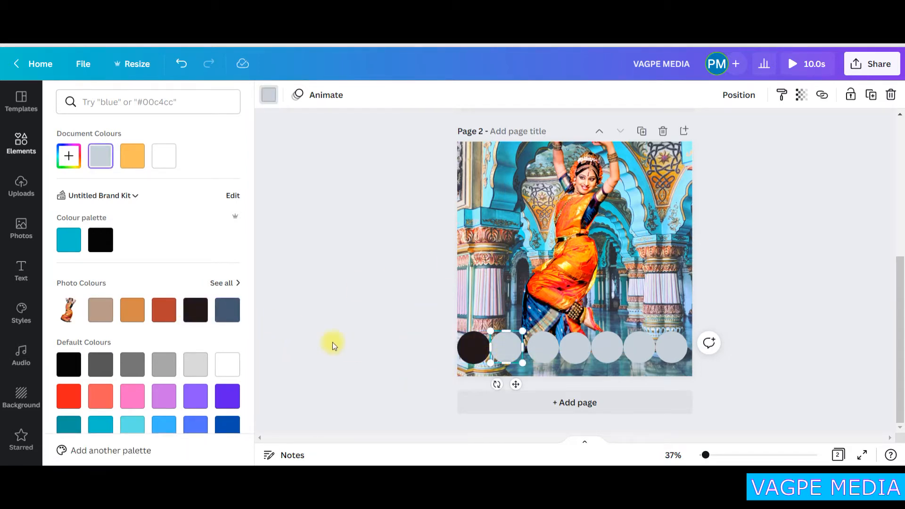
click(228, 310)
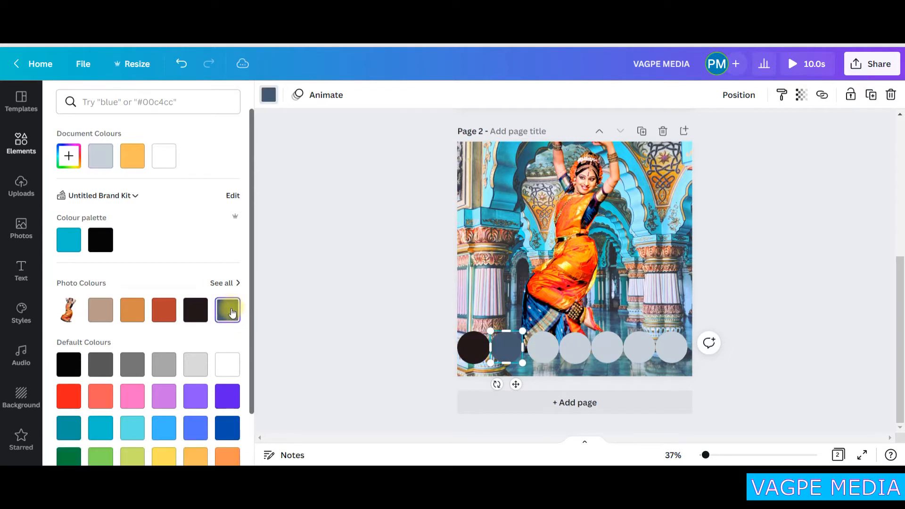
click(160, 309)
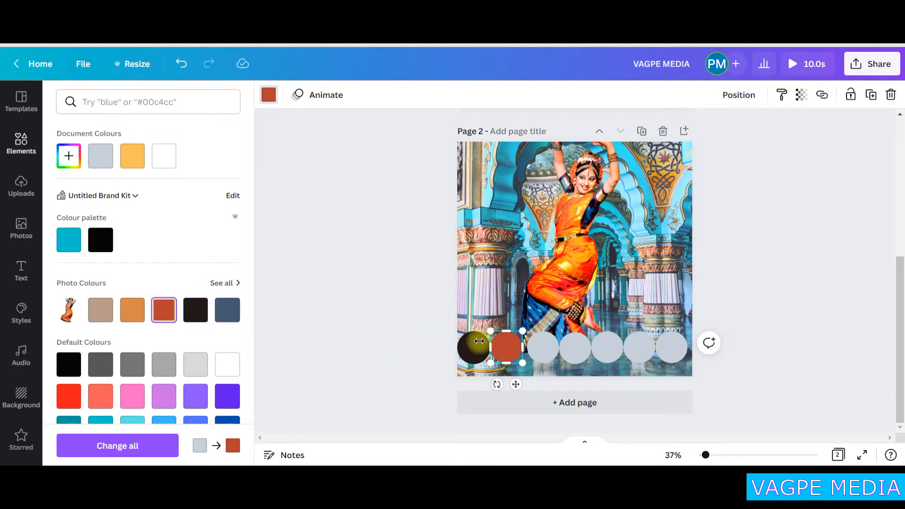
click(240, 312)
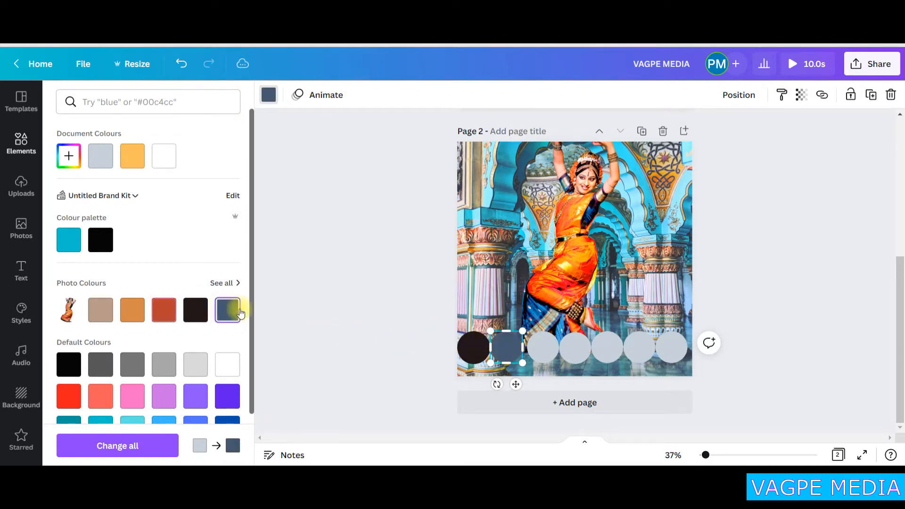
click(542, 346)
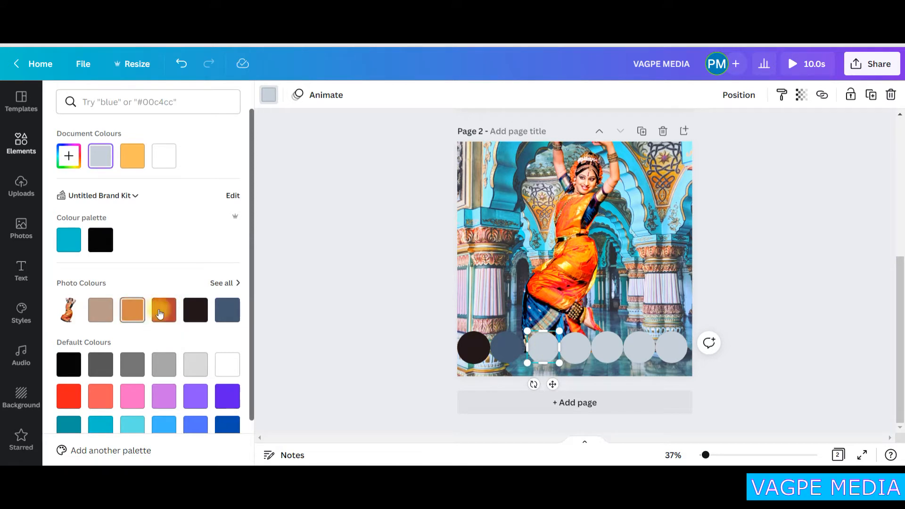
click(172, 314)
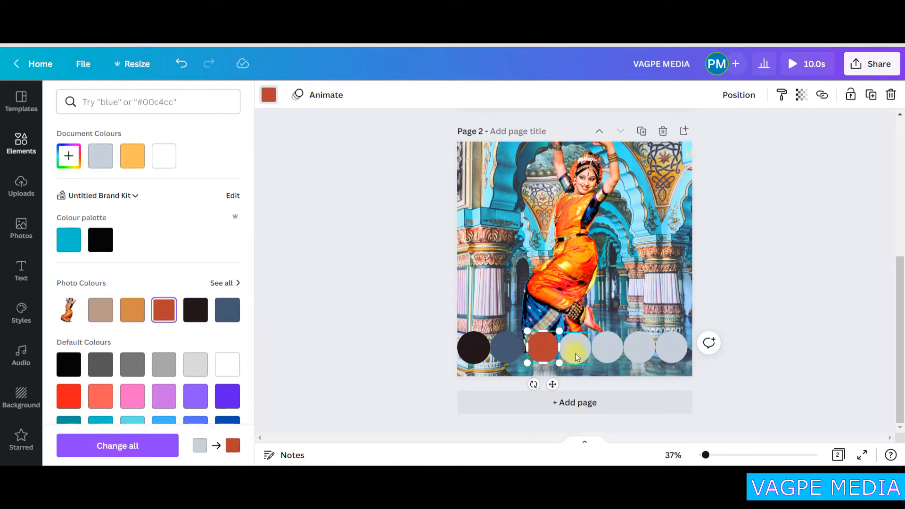
Try the photo's rust red and orange on the fourth circle, and give it a custom light blue fill
click(577, 357)
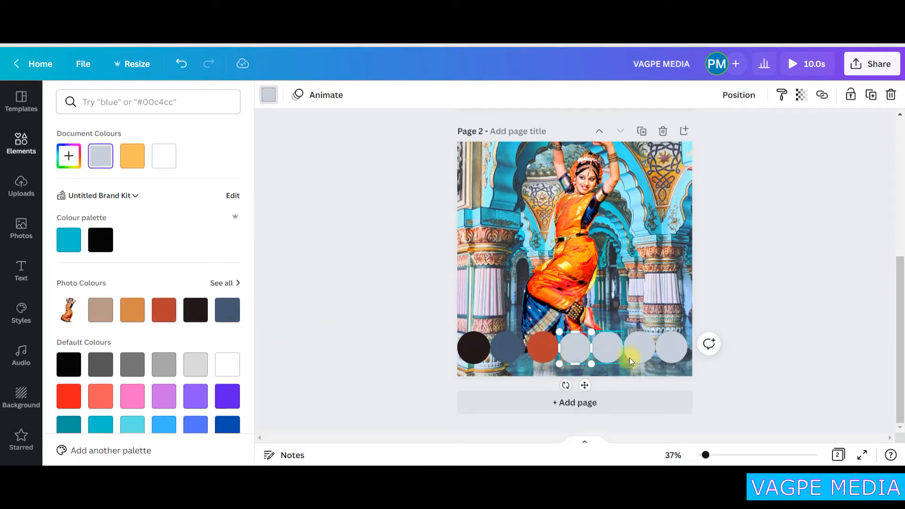
click(163, 311)
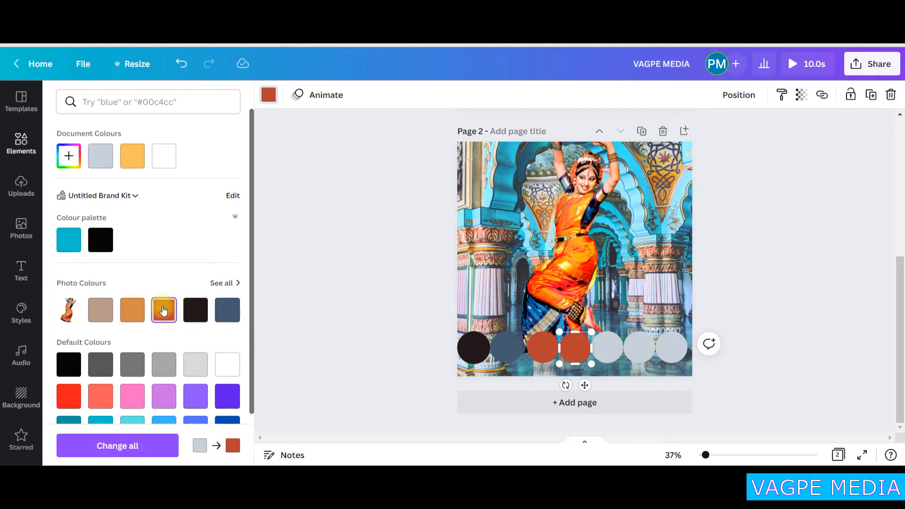
click(75, 163)
drag(184, 202, 215, 185)
click(132, 309)
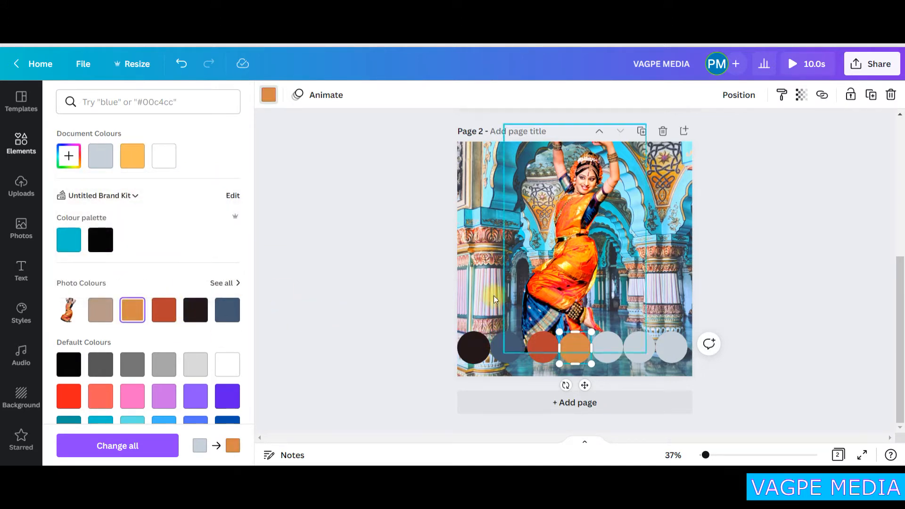
click(69, 158)
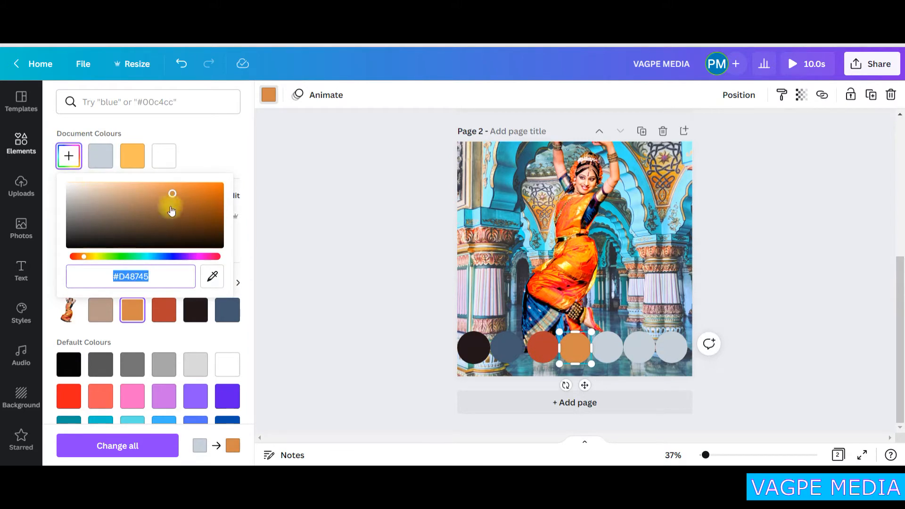
drag(172, 193, 158, 191)
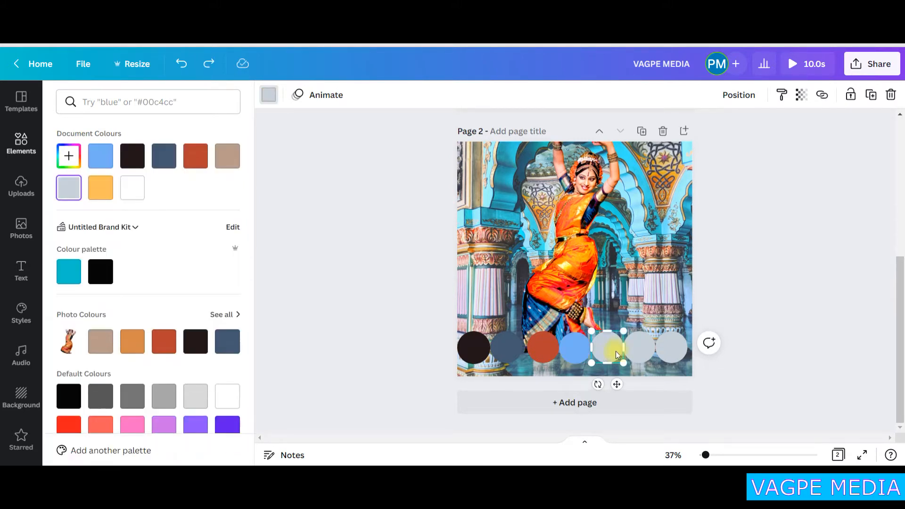
Fill the fifth circle with bright orange #FA7400 and the sixth with the tan from the dancer's photo colours
click(608, 348)
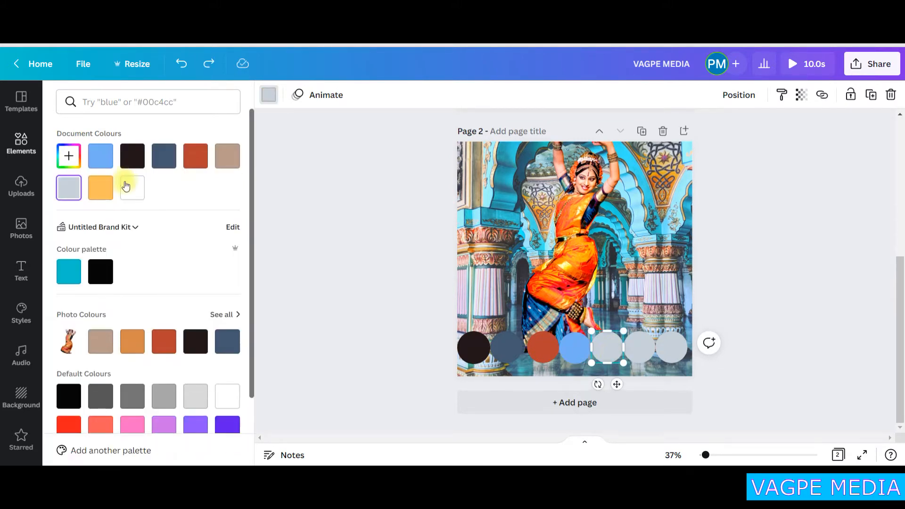
click(131, 340)
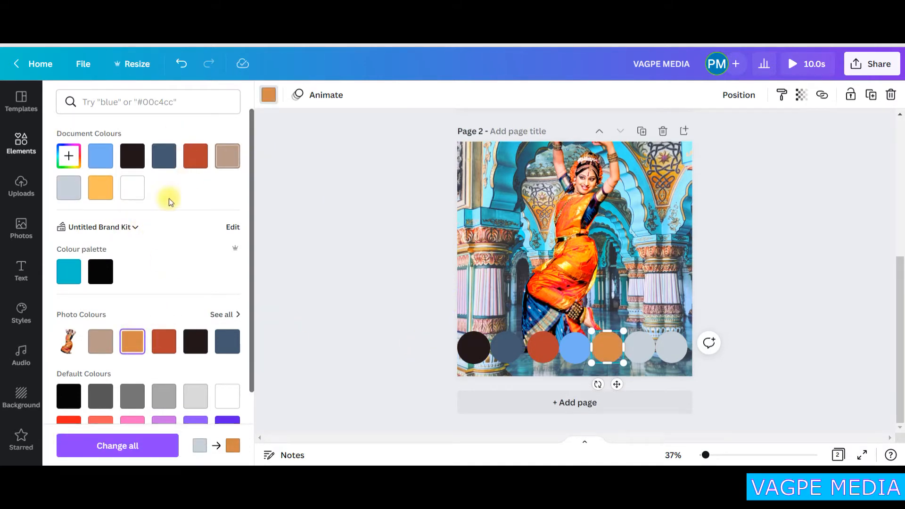
click(69, 156)
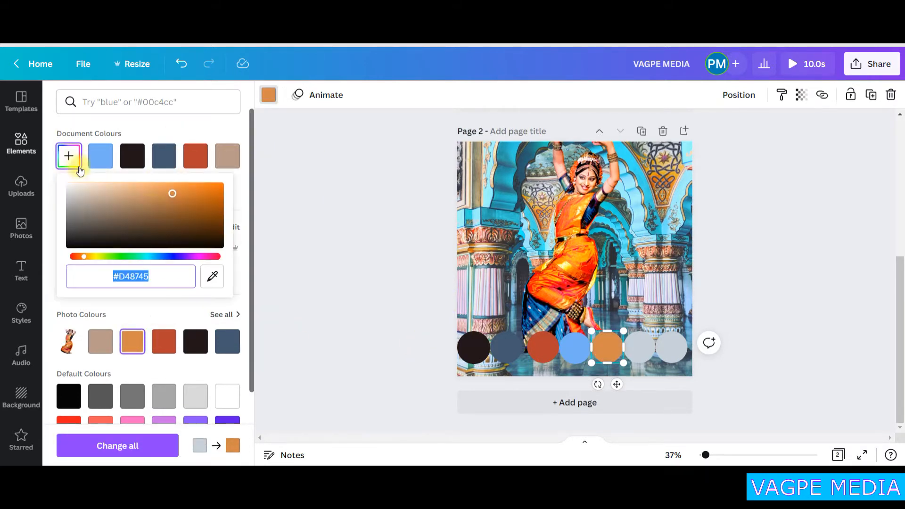
drag(172, 197, 233, 183)
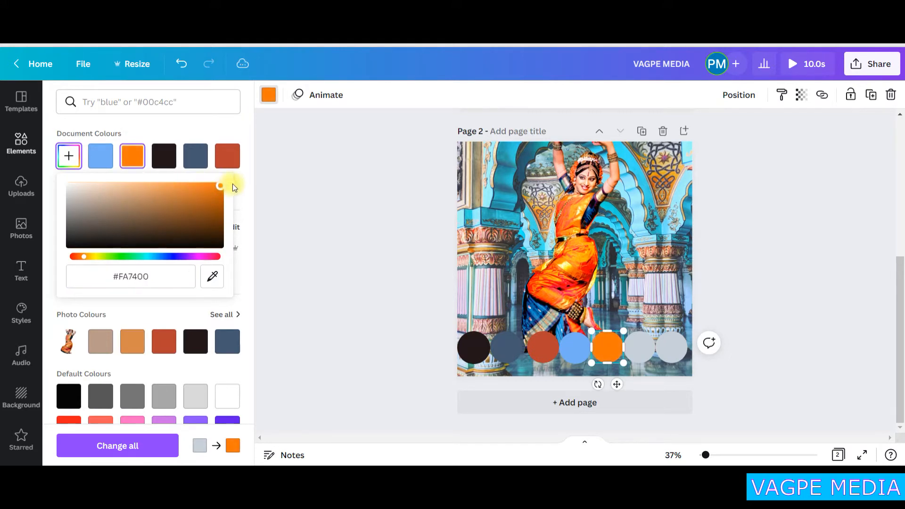
click(643, 351)
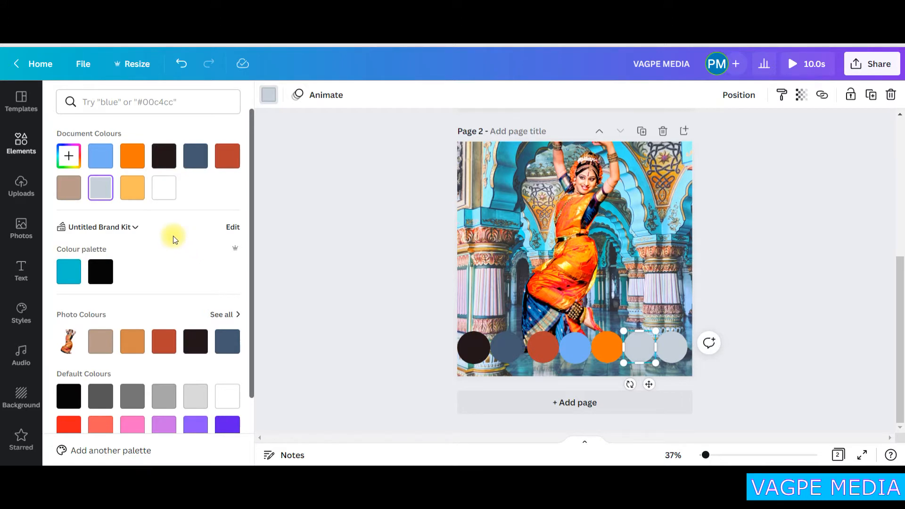
click(100, 341)
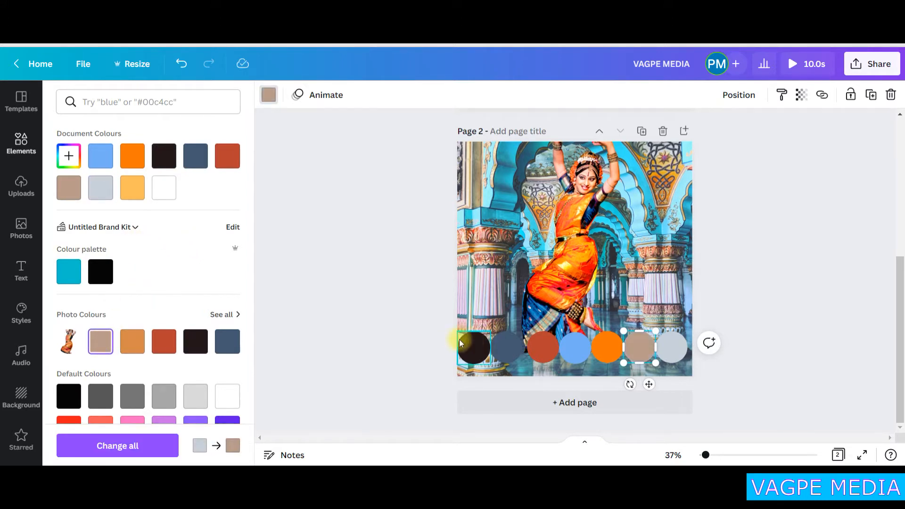
Give the sixth circle a custom #C8845D fill and recolour the seventh with the yellow-orange document colour
click(69, 156)
drag(116, 203, 149, 196)
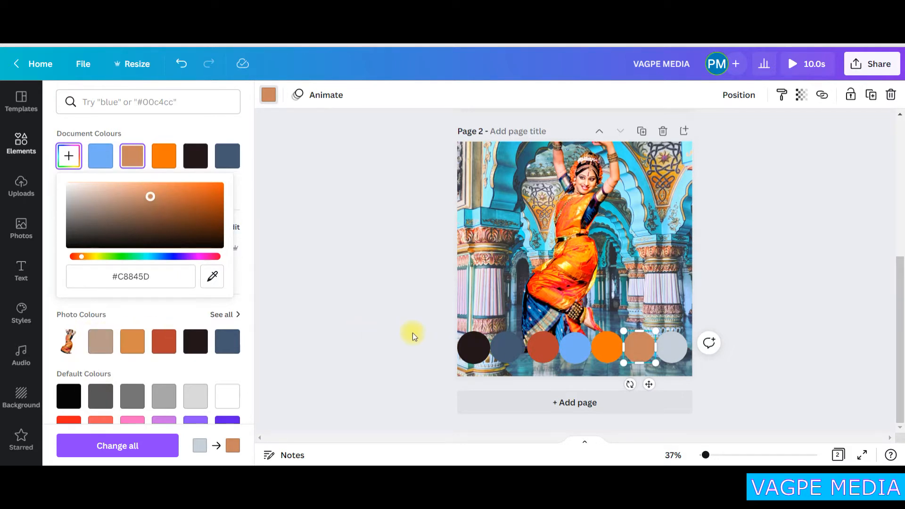
click(667, 345)
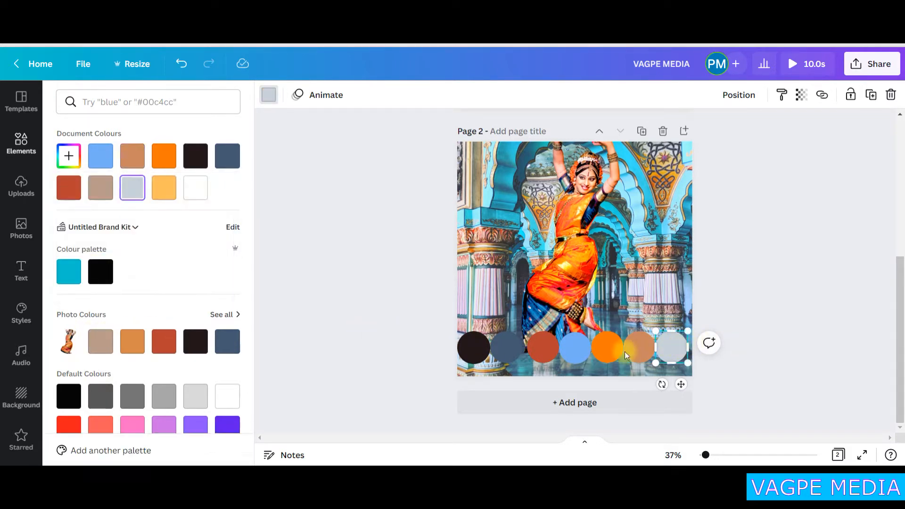
click(165, 190)
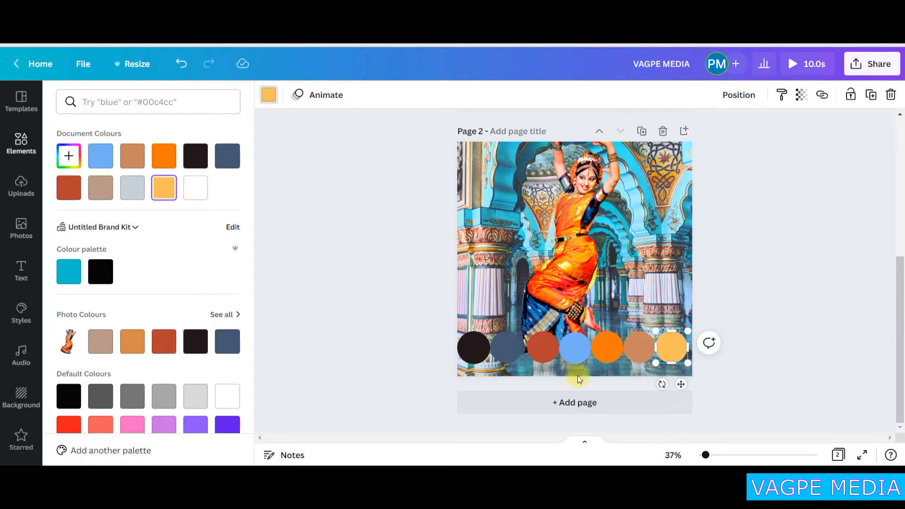
Add page 3 and move all seven coloured circles onto it from page 2
click(574, 404)
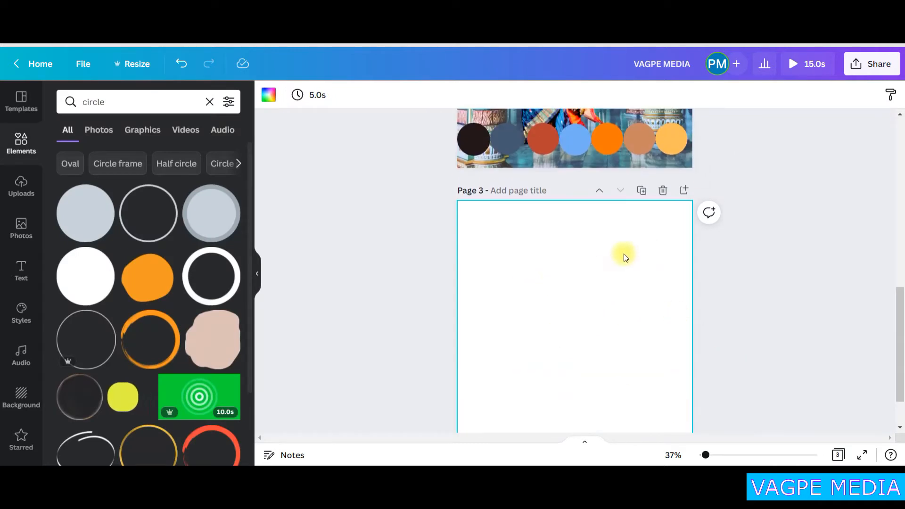
drag(482, 149, 505, 309)
drag(512, 141, 547, 301)
drag(543, 139, 583, 295)
drag(575, 139, 488, 253)
drag(607, 139, 541, 250)
drag(639, 139, 587, 248)
drag(672, 140, 639, 196)
Add a blank page 4 and shift the dancer on page 2 down to the page's lower edge
click(630, 399)
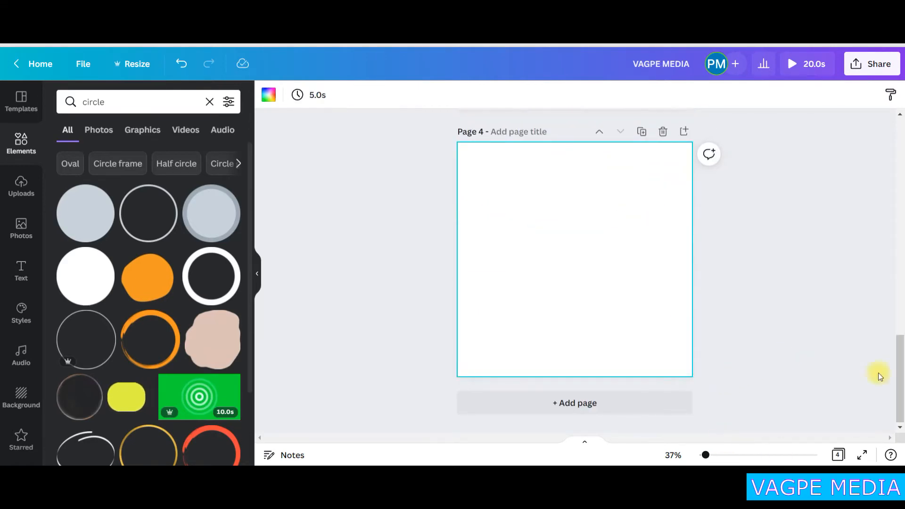
scroll(762, 236, up, 4)
scroll(695, 303, up, 6)
scroll(697, 306, up, 2)
scroll(573, 319, down, 2)
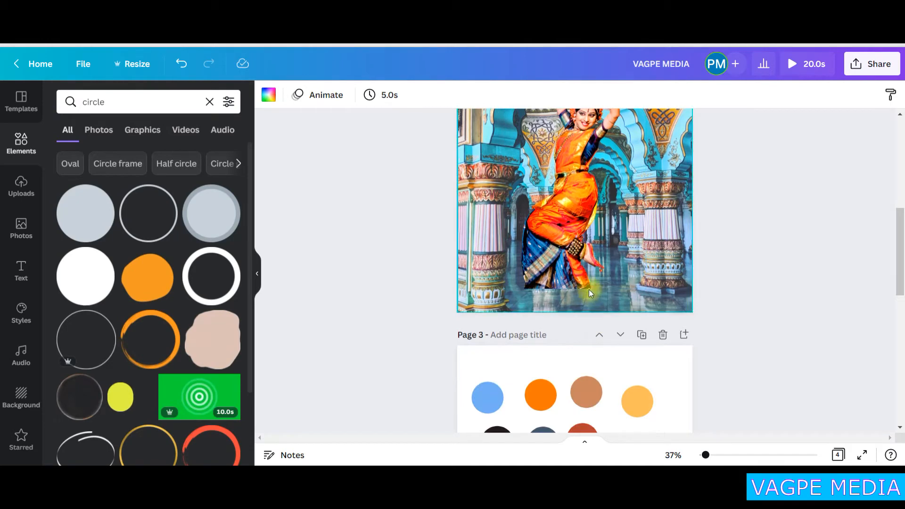
click(589, 292)
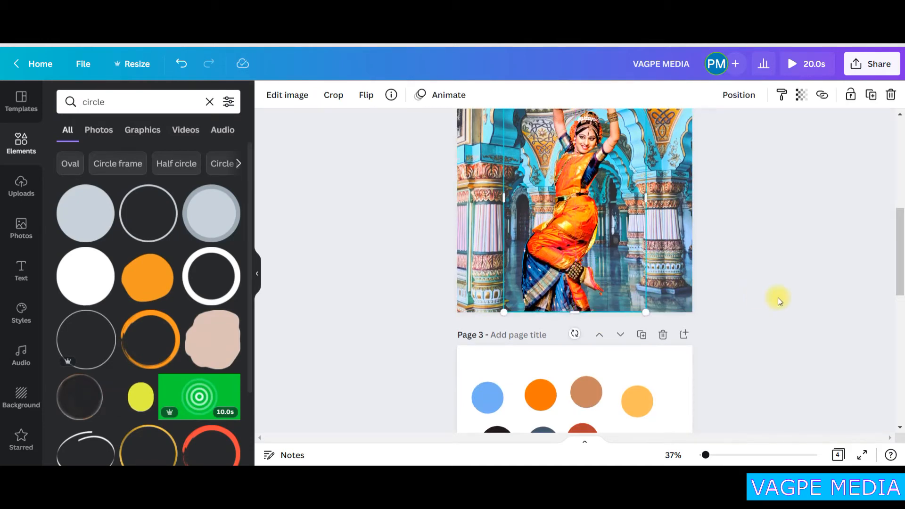
scroll(777, 299, down, 2)
scroll(774, 306, up, 1)
scroll(773, 309, down, 1)
click(581, 406)
scroll(495, 324, down, 2)
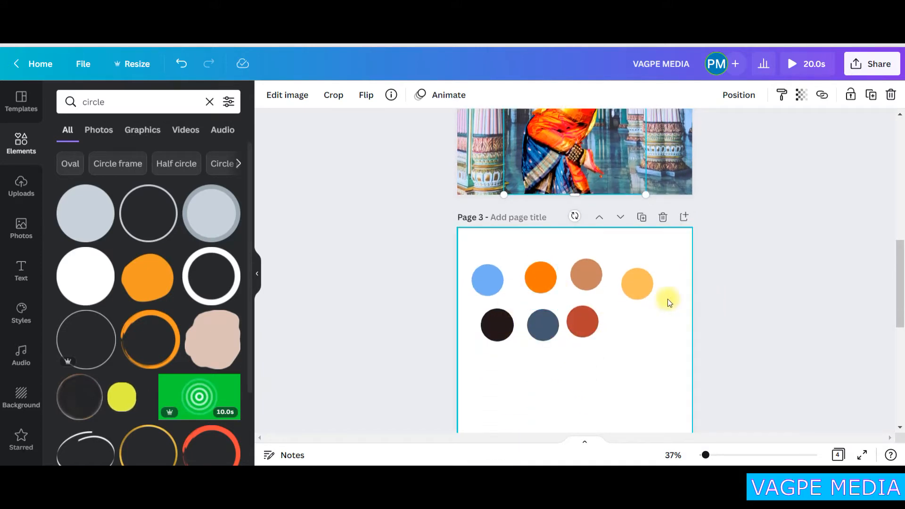
Move the yellow-orange circle to page 4, enlarge it until it almost fills the page, and centre it
click(641, 278)
scroll(707, 264, down, 6)
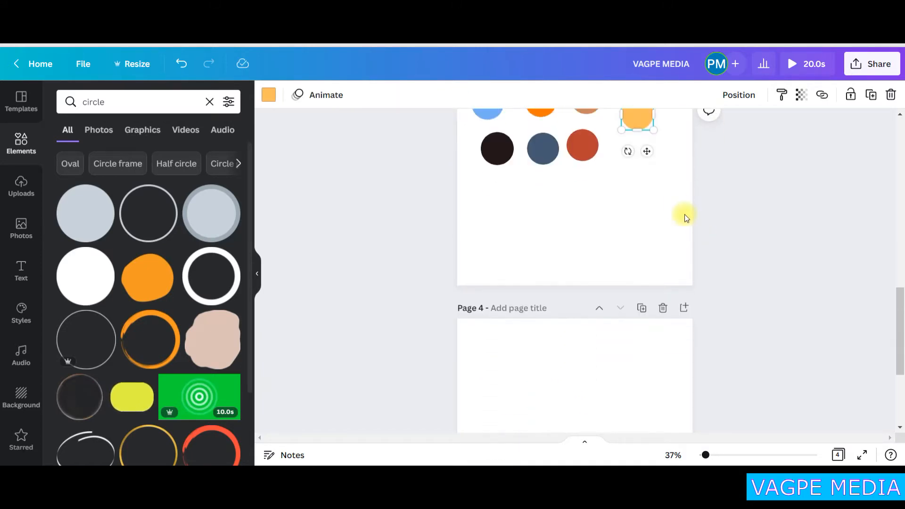
drag(640, 120, 593, 416)
scroll(774, 381, down, 5)
drag(611, 222, 890, 117)
drag(657, 188, 543, 315)
drag(698, 146, 675, 160)
drag(615, 234, 621, 228)
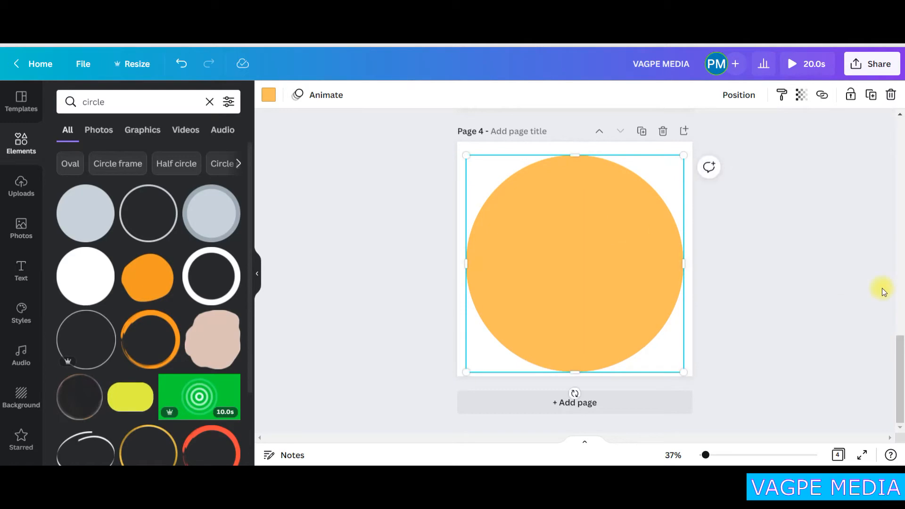
Move the tan circle from page 3 to page 4 and enlarge it, centred slightly smaller inside the yellow-orange circle
click(847, 261)
scroll(845, 258, up, 4)
scroll(714, 200, up, 3)
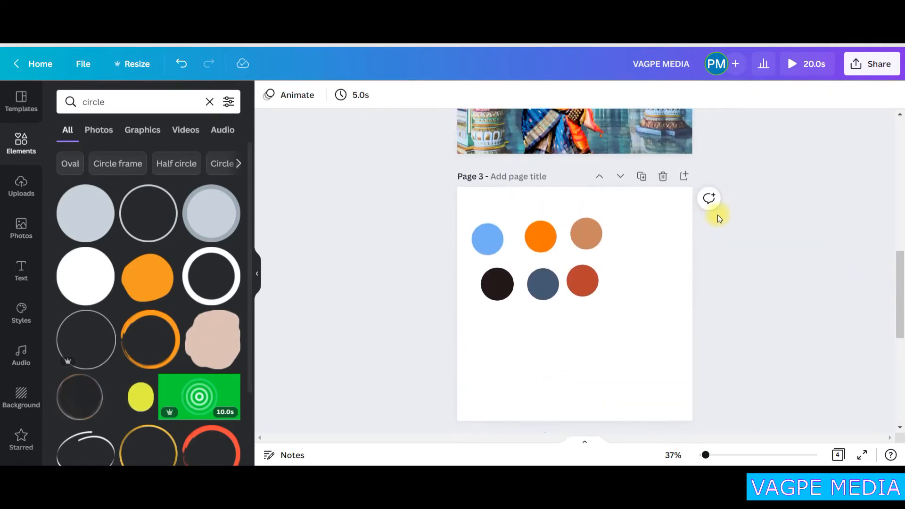
scroll(719, 218, up, 6)
scroll(723, 378, down, 3)
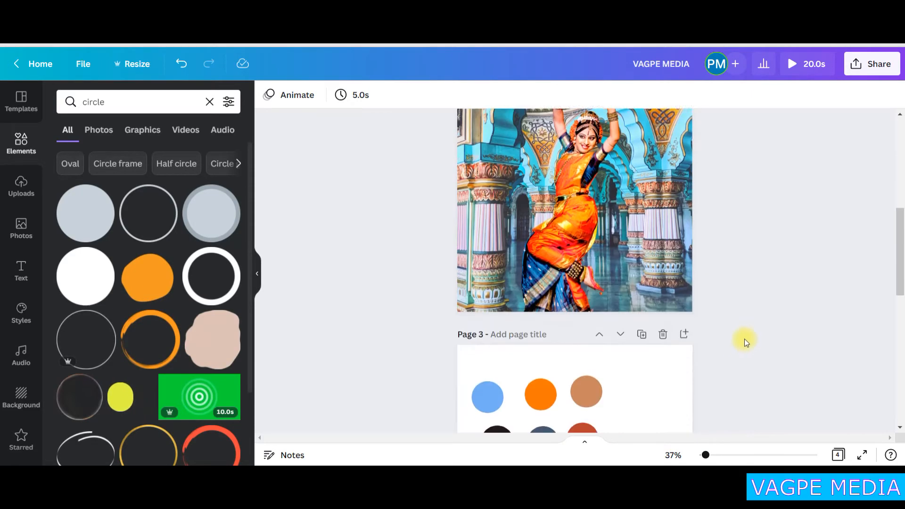
scroll(745, 342, down, 3)
drag(583, 280, 611, 473)
scroll(764, 299, down, 6)
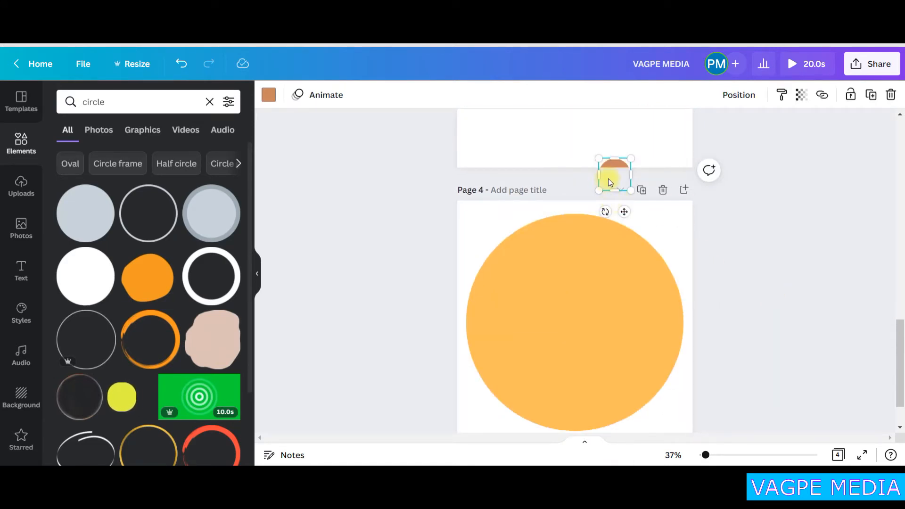
drag(607, 180, 619, 204)
drag(572, 315, 726, 182)
drag(650, 271, 584, 325)
drag(656, 234, 694, 213)
drag(628, 281, 606, 309)
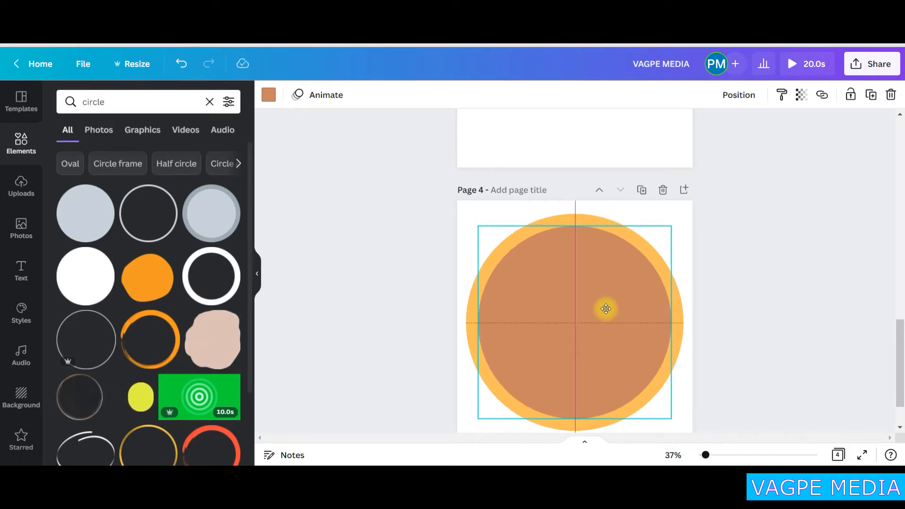
drag(605, 310, 604, 309)
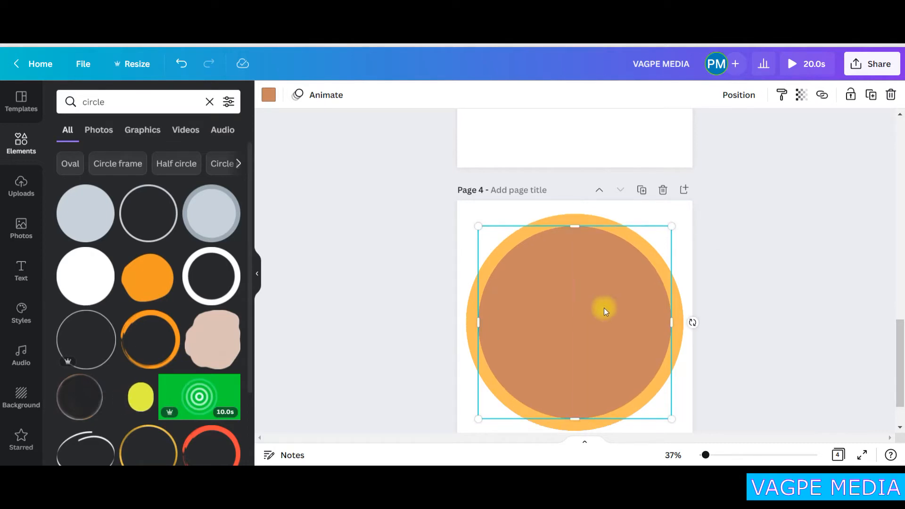
Move the rust red circle to page 4 and size it concentrically, leaving a narrow tan ring around it
scroll(857, 347, up, 4)
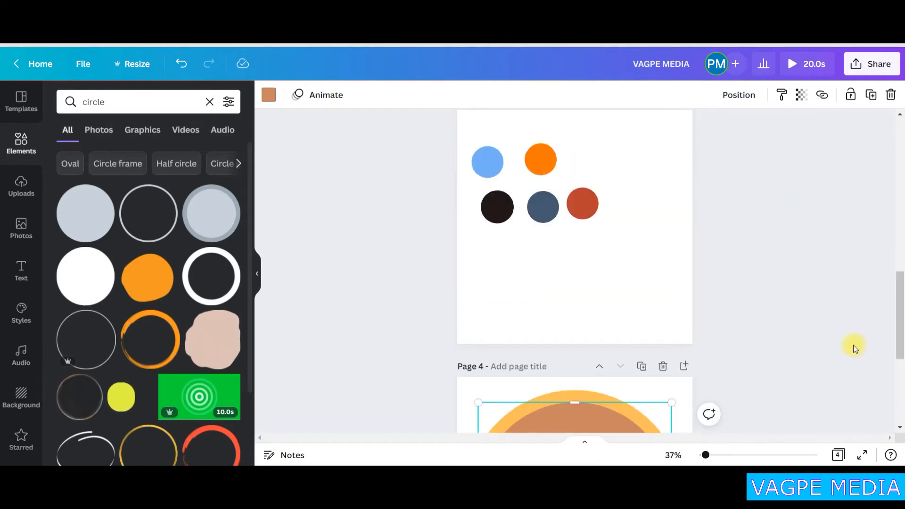
scroll(784, 330, up, 10)
scroll(788, 335, down, 5)
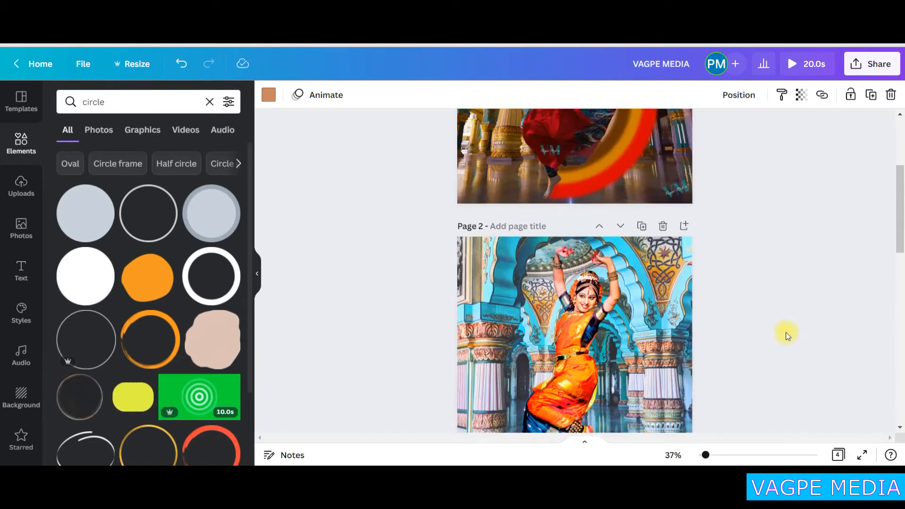
scroll(779, 313, down, 4)
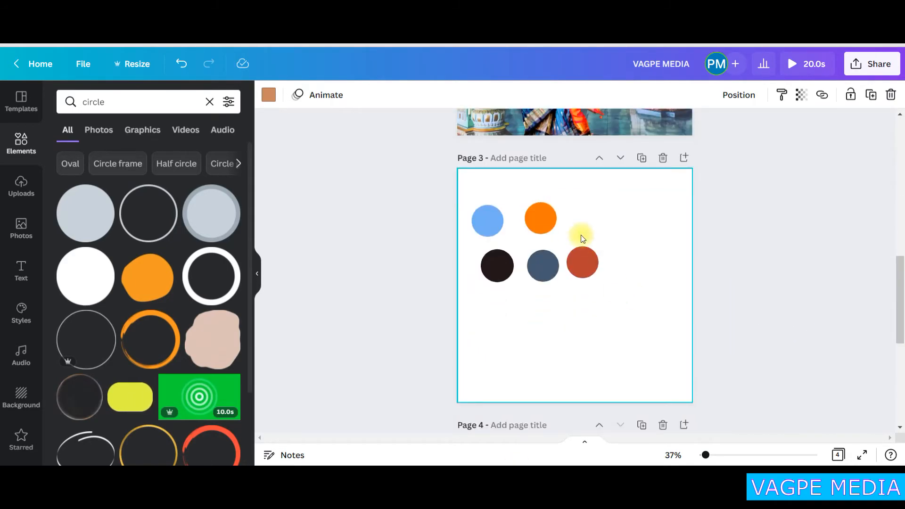
drag(627, 474, 614, 500)
scroll(651, 342, down, 6)
drag(610, 215, 574, 271)
drag(590, 275, 787, 448)
drag(651, 314, 561, 229)
drag(686, 159, 662, 184)
drag(598, 258, 607, 241)
drag(667, 166, 665, 182)
drag(601, 229, 607, 225)
drag(666, 353, 661, 348)
drag(617, 283, 621, 286)
click(760, 297)
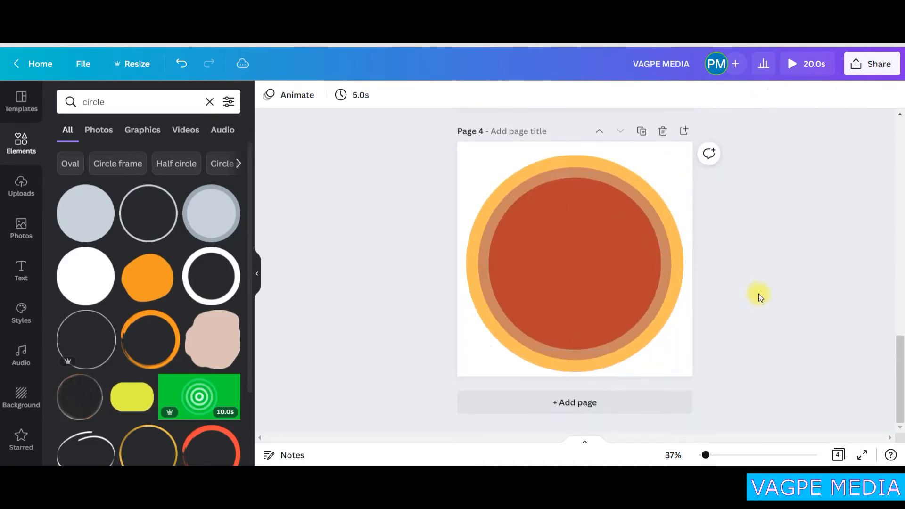
Move the bright orange circle to page 4 and size it concentrically, leaving a narrow rust red ring around it
scroll(760, 297, up, 5)
drag(543, 161, 532, 460)
scroll(735, 259, down, 5)
drag(549, 226, 662, 340)
drag(584, 261, 571, 259)
drag(649, 338, 652, 341)
drag(605, 290, 602, 287)
click(807, 337)
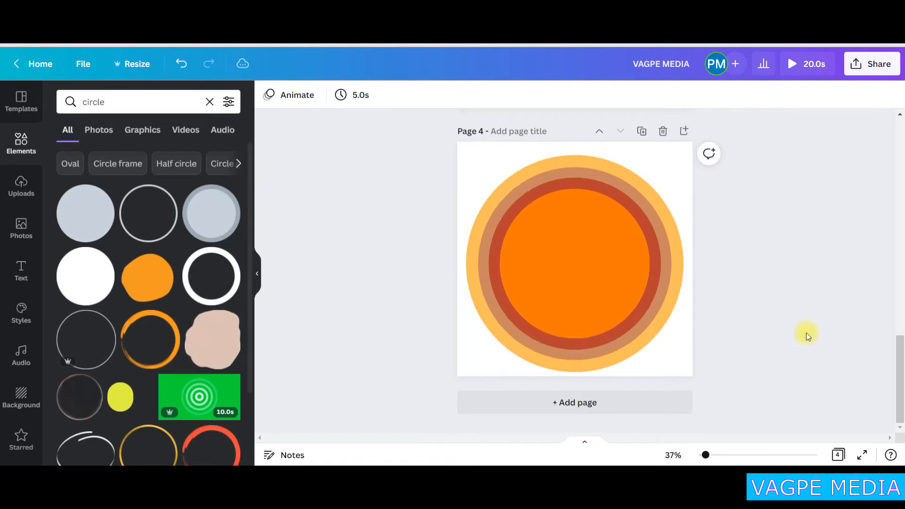
Move the slate blue circle to page 4 and size it concentrically, leaving a narrow bright orange ring around it
scroll(807, 336, up, 5)
drag(542, 206, 576, 464)
scroll(693, 249, down, 5)
drag(576, 231, 575, 243)
drag(591, 259, 699, 367)
drag(629, 297, 575, 264)
drag(639, 329, 633, 324)
drag(583, 265, 588, 269)
Move the light blue circle to page 4 and size it concentrically, leaving a narrow slate blue ring around it
scroll(533, 198, up, 5)
drag(487, 160, 578, 462)
scroll(636, 242, down, 5)
drag(634, 245, 568, 243)
drag(576, 253, 651, 329)
drag(592, 279, 570, 268)
Move the near-black circle to page 4 and centre it inside the light blue circle, leaving a narrow ring
scroll(782, 299, up, 4)
drag(487, 206, 589, 464)
scroll(596, 415, down, 4)
drag(589, 312, 659, 337)
mouse_move(619, 297)
mouse_down()
mouse_move(581, 270)
mouse_move(613, 301)
mouse_up()
mouse_move(578, 263)
mouse_down()
mouse_move(583, 268)
mouse_move(572, 256)
mouse_up()
click(759, 329)
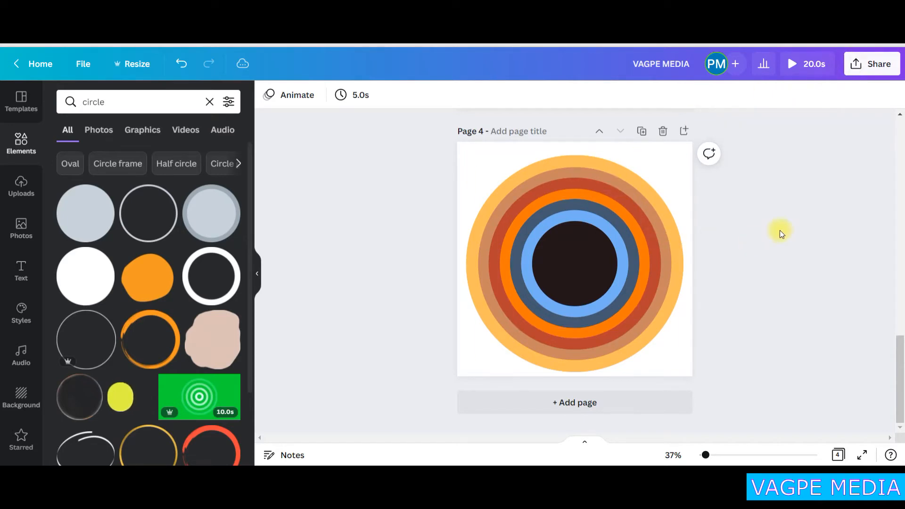
Open the download settings and limit the export to page 4 only
click(887, 69)
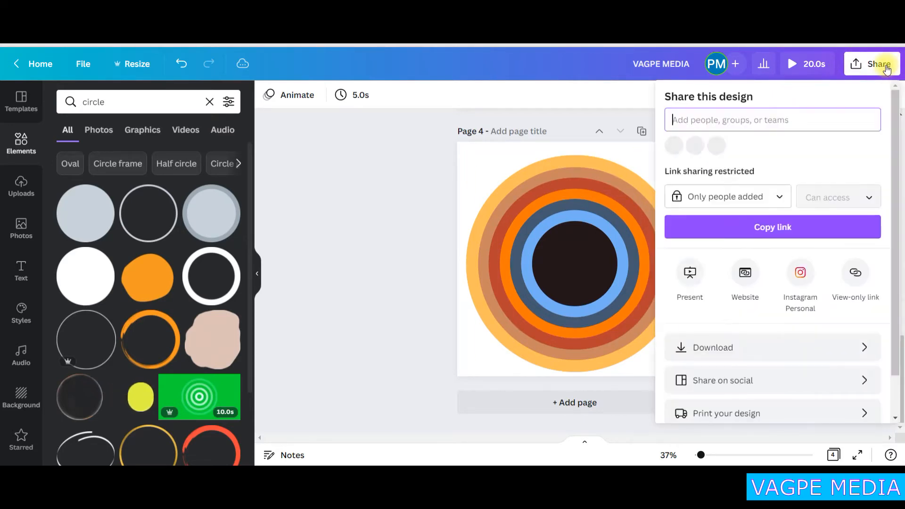
click(778, 347)
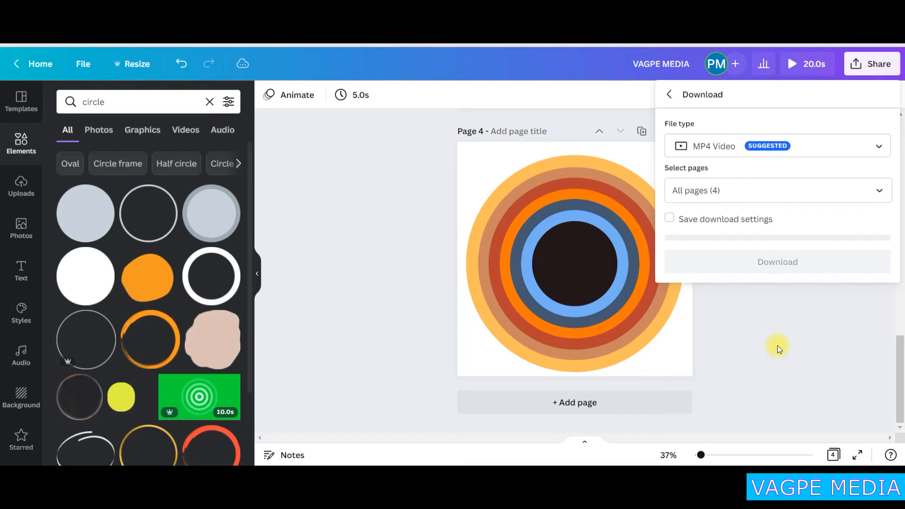
click(813, 194)
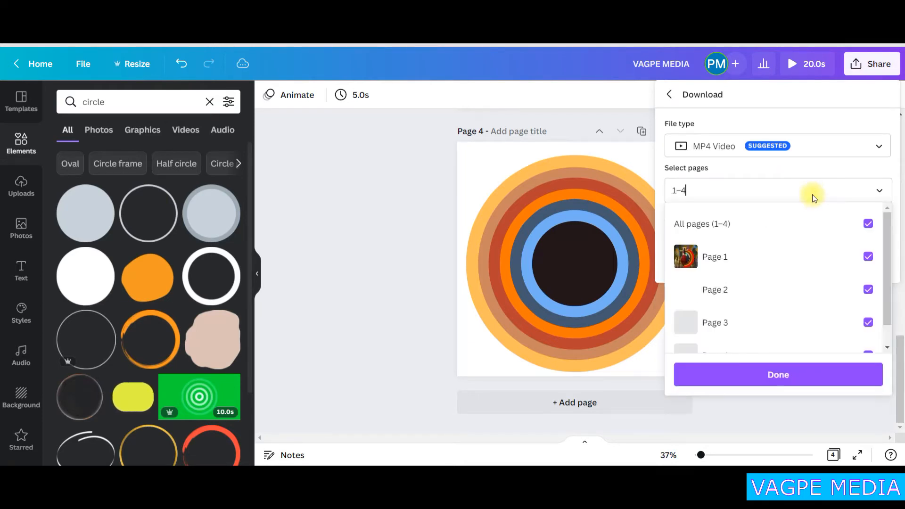
click(868, 223)
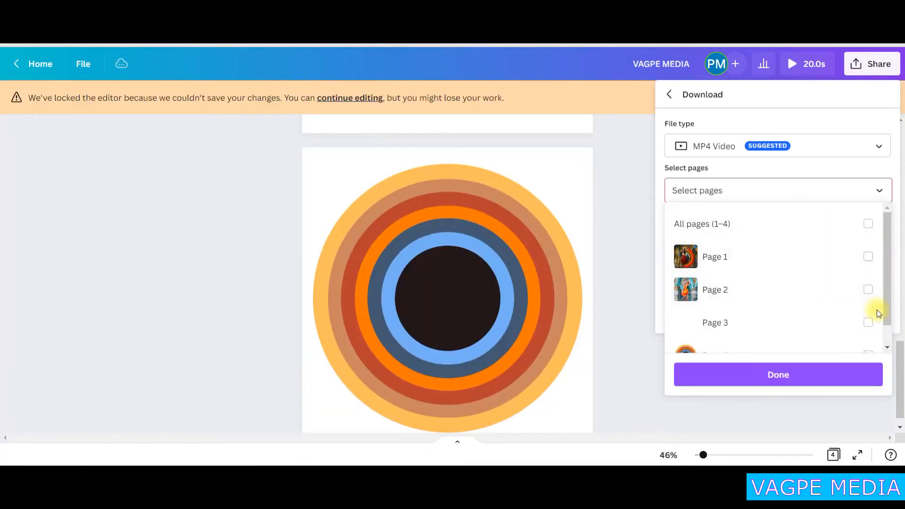
scroll(784, 329, down, 1)
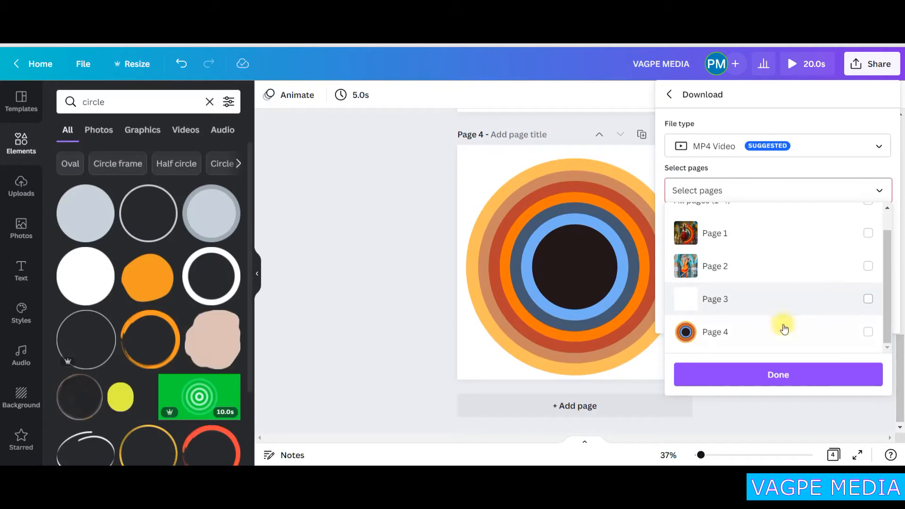
click(869, 332)
click(779, 375)
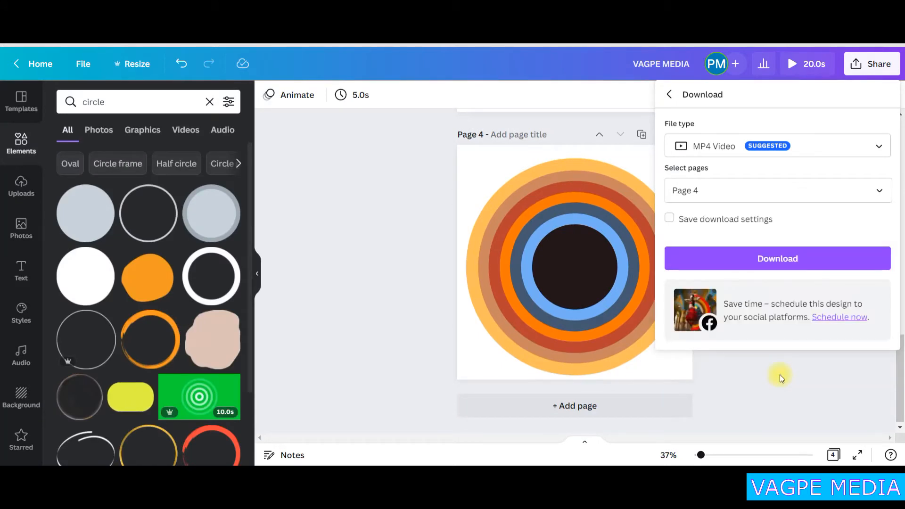
Set the file type to PNG and download page 4
click(796, 156)
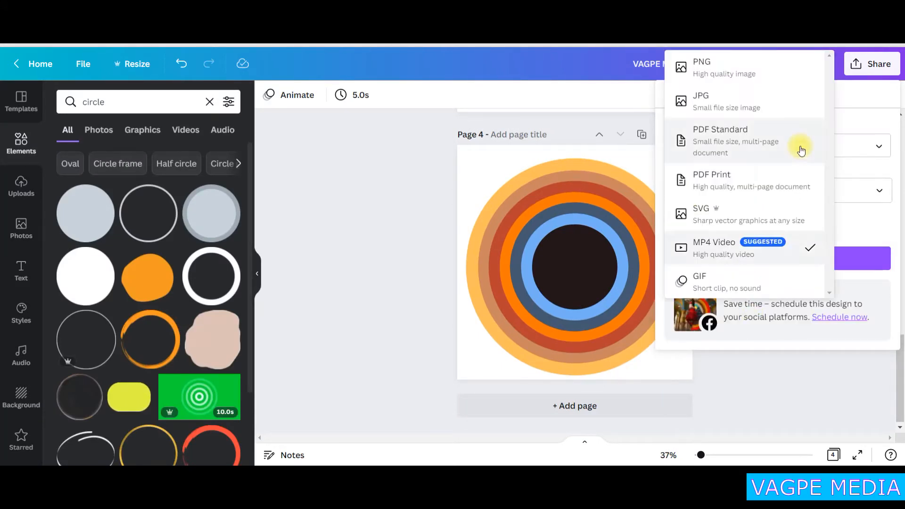
click(724, 66)
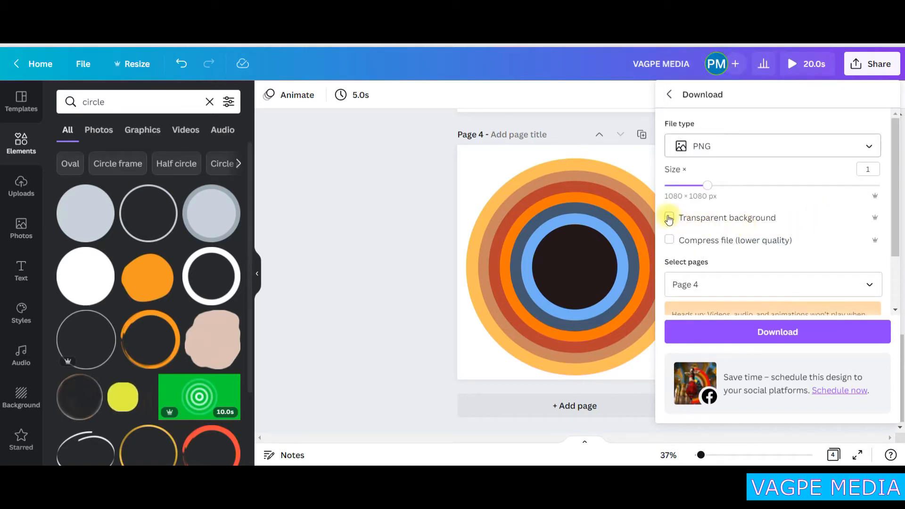
click(779, 332)
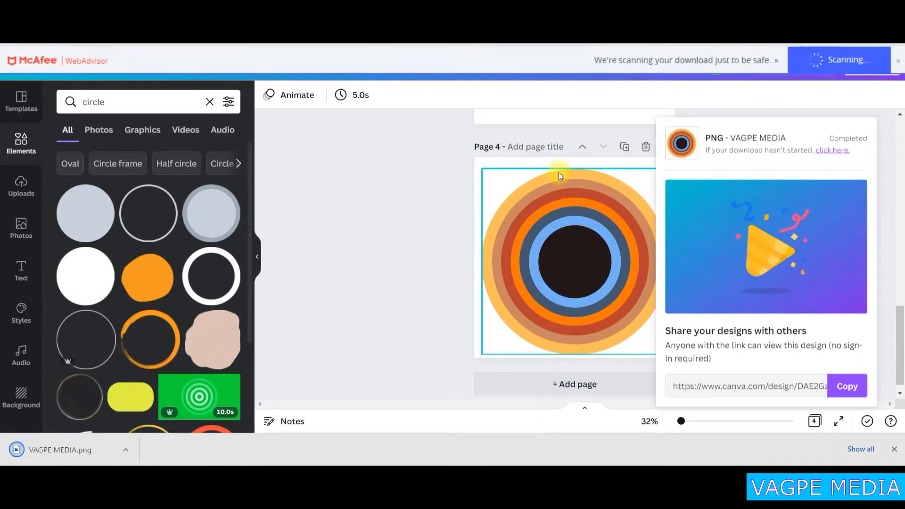
Upload the downloaded VAGPE MEDIA.png and place it on the empty page 3
scroll(560, 176, up, 4)
click(558, 217)
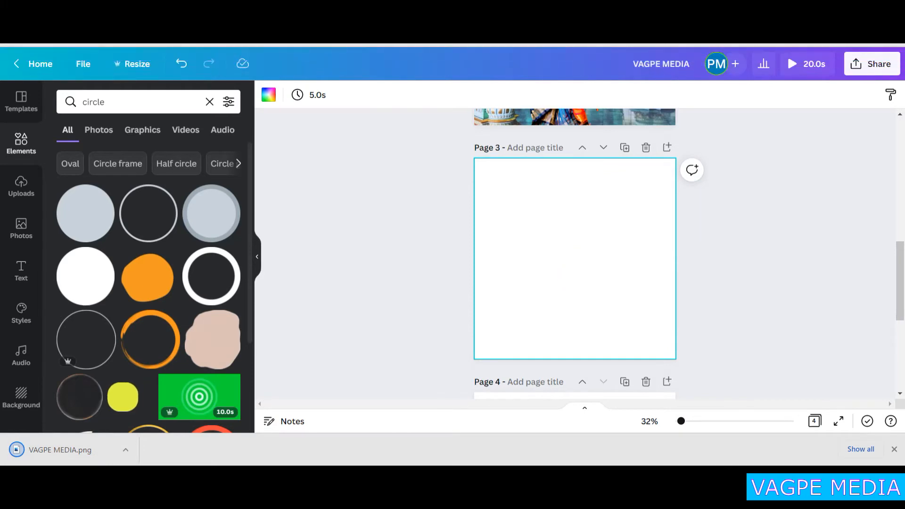
drag(77, 450, 579, 266)
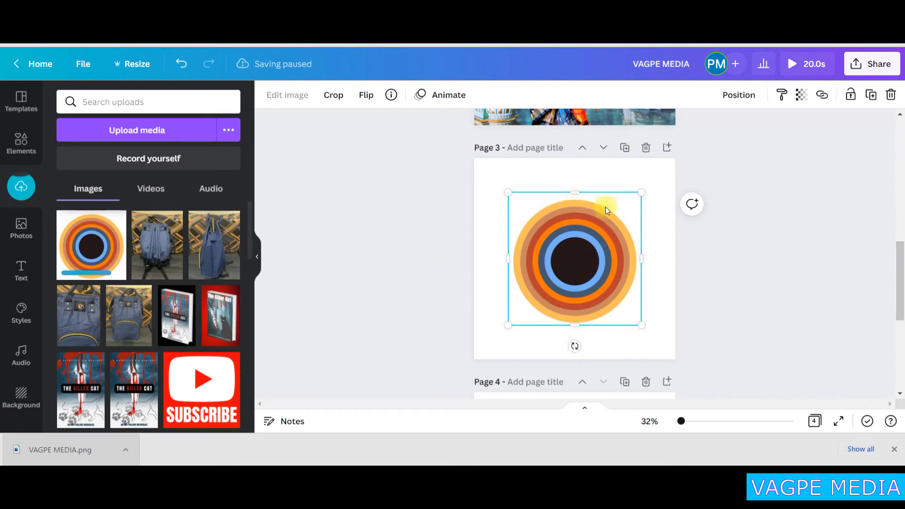
Try to remove the background of the ring image on page 3 and move it onto page 2
click(285, 97)
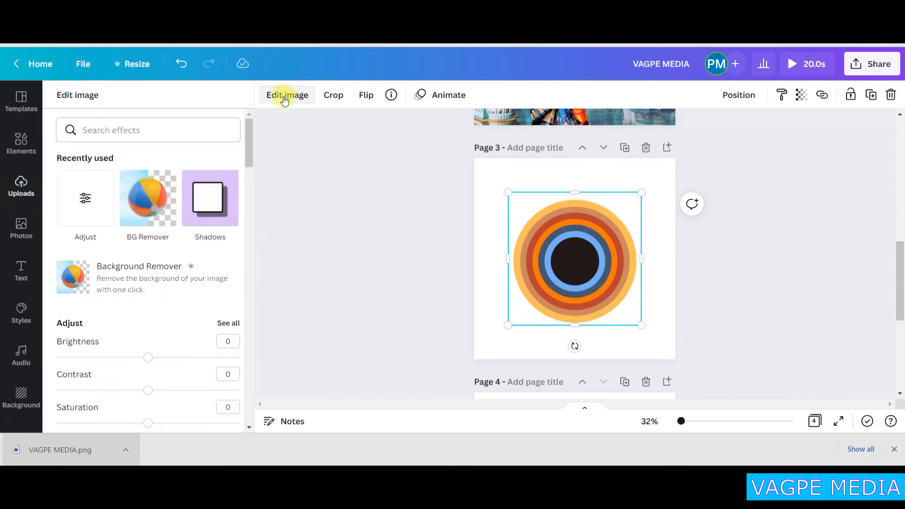
click(140, 200)
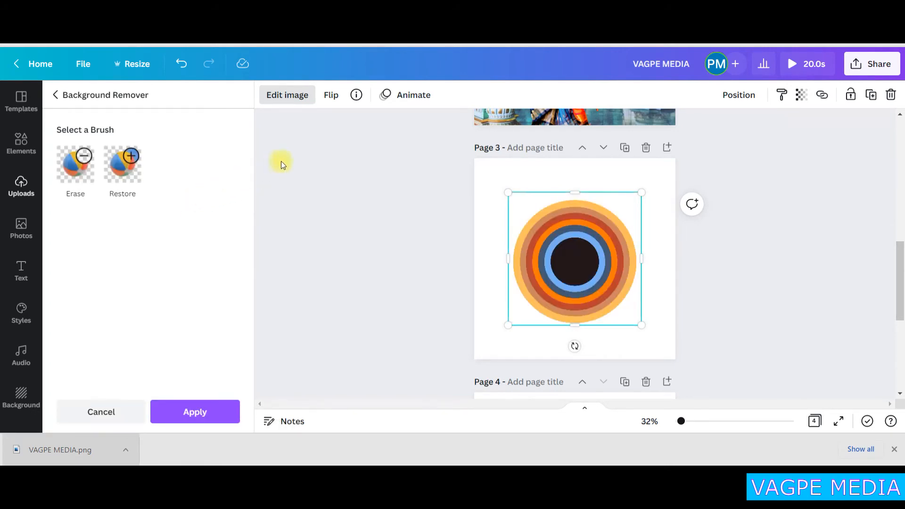
drag(588, 259, 613, 58)
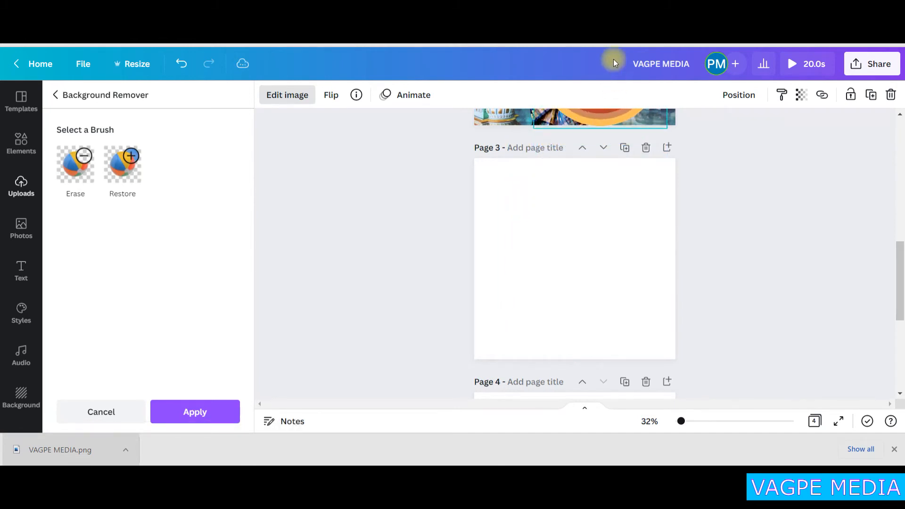
drag(605, 319, 598, 276)
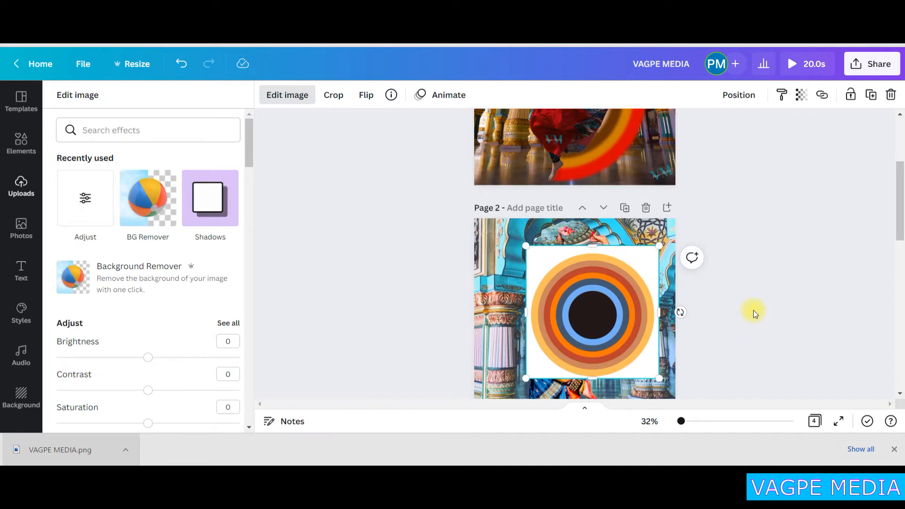
Move the ring image from page 2 back onto the empty page 3
scroll(769, 312, down, 3)
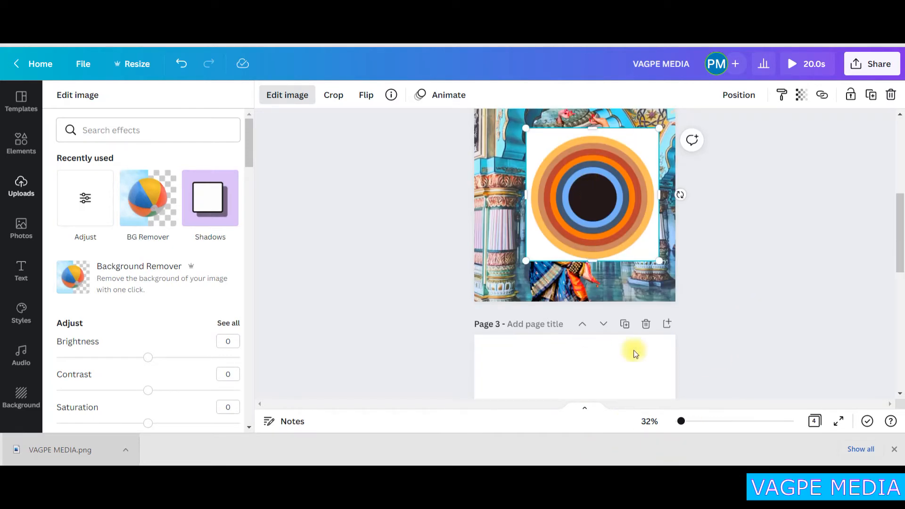
scroll(612, 358, down, 1)
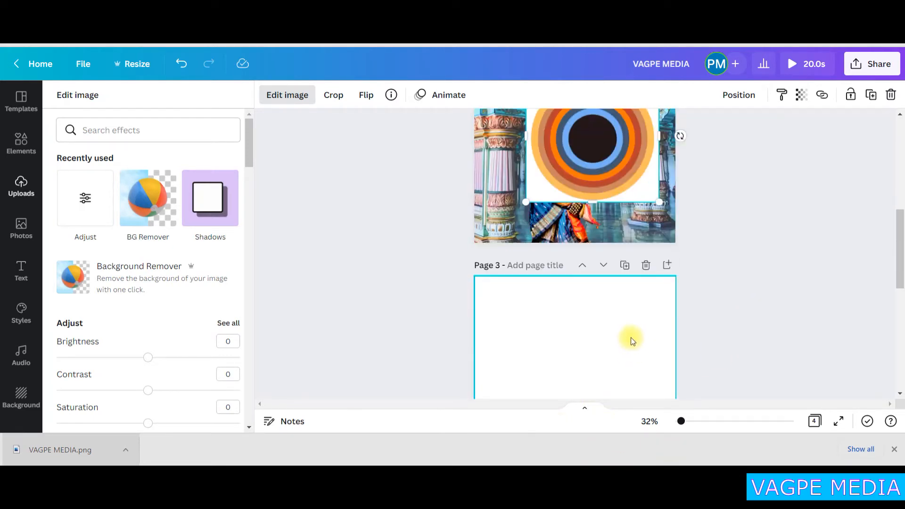
click(613, 328)
scroll(632, 329, down, 1)
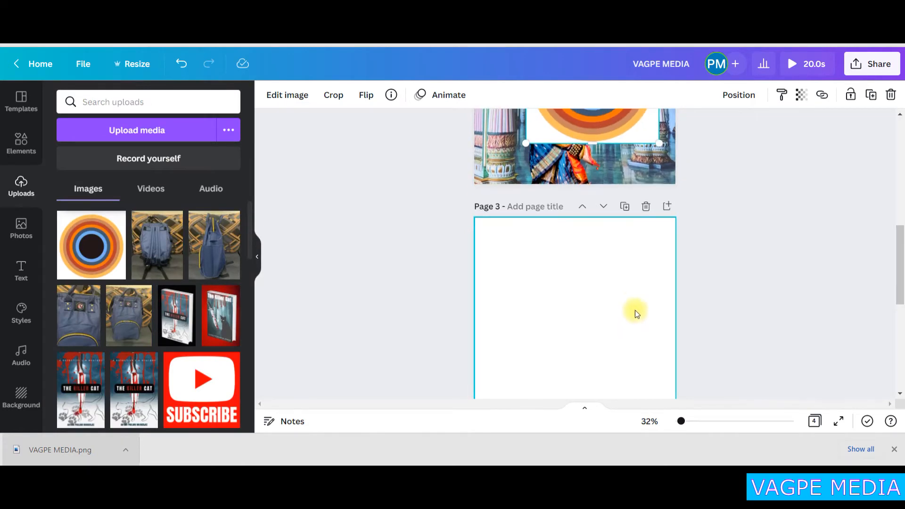
scroll(631, 327, up, 2)
drag(595, 211, 578, 433)
scroll(712, 368, down, 4)
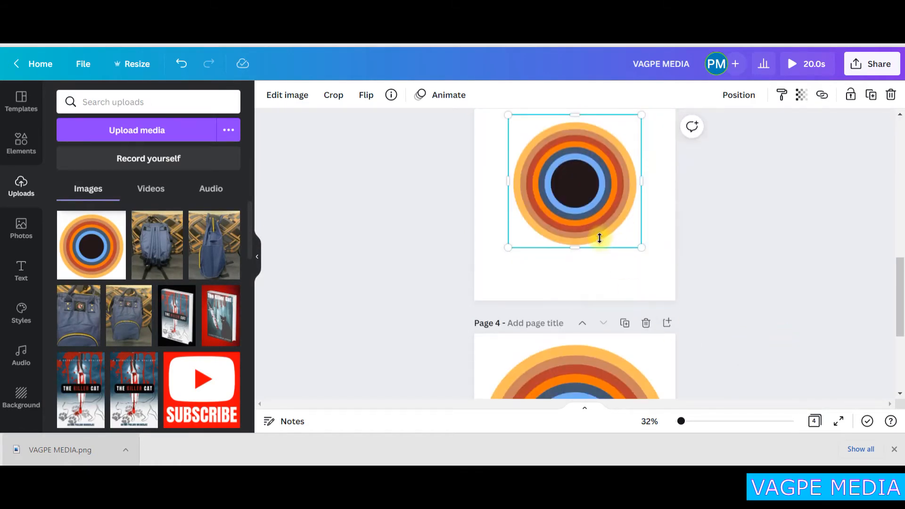
Paste a copy of the ring image onto page 2 and remove its white background
scroll(613, 238, up, 3)
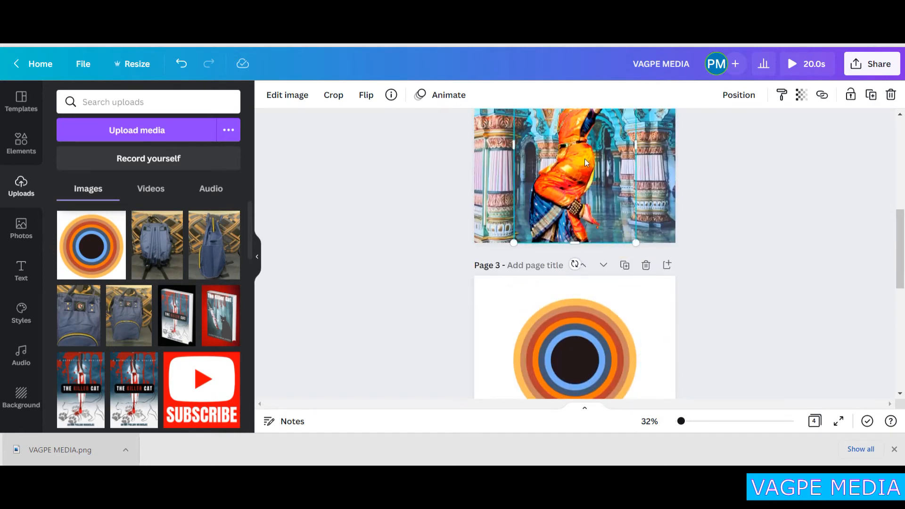
key(ctrl+v)
click(289, 97)
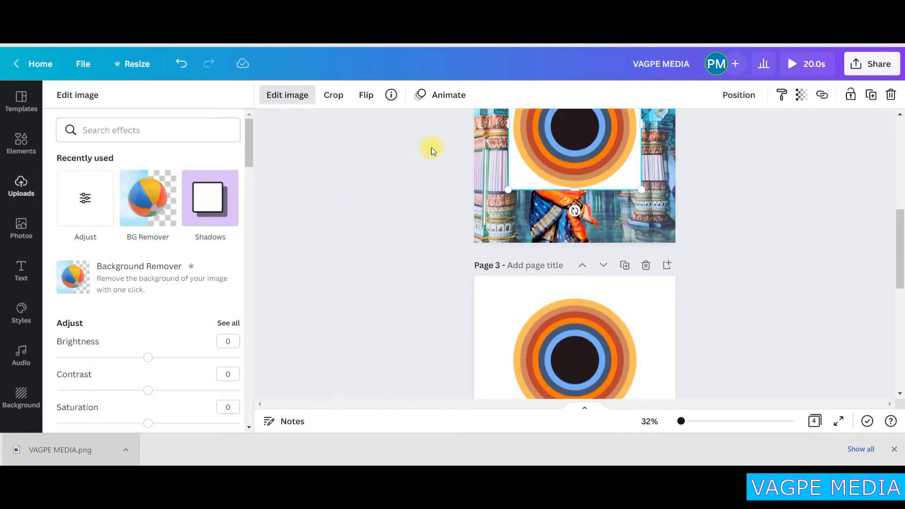
click(148, 198)
Enlarge the ring image until it spans nearly all of page 2 and centre it over the dancer
scroll(816, 277, up, 3)
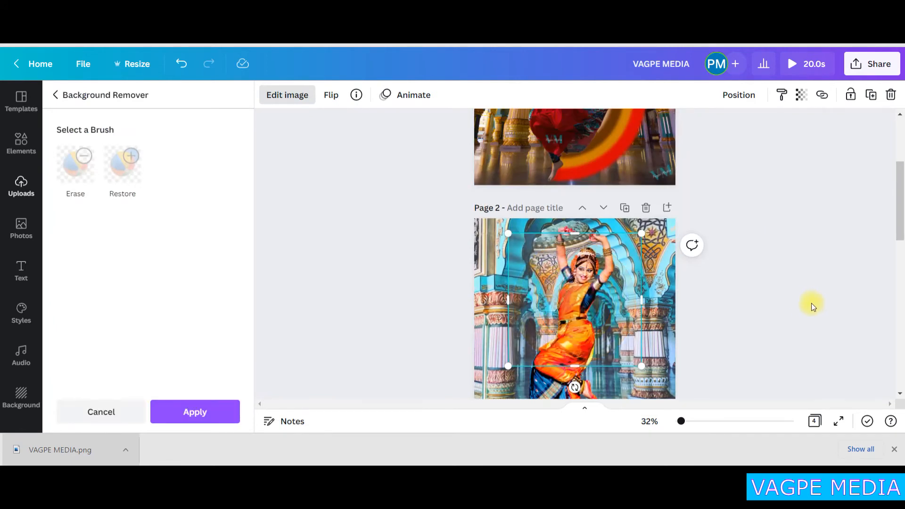
drag(552, 307, 558, 325)
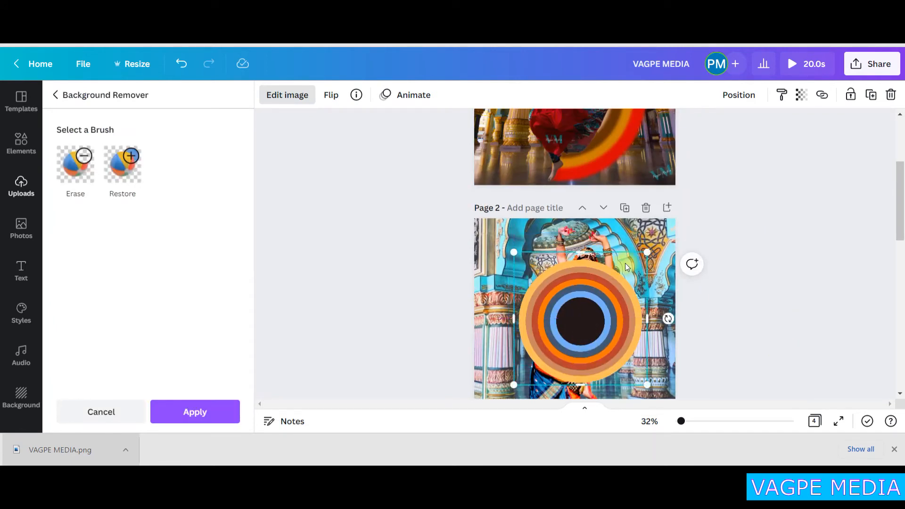
drag(647, 251, 685, 200)
drag(620, 297, 586, 302)
scroll(731, 292, down, 5)
drag(677, 153, 686, 209)
scroll(843, 240, up, 4)
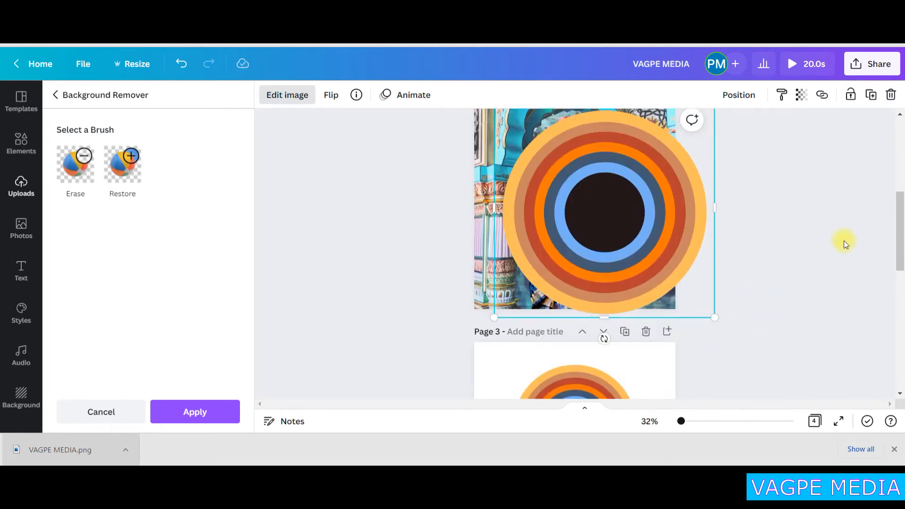
drag(611, 257, 579, 257)
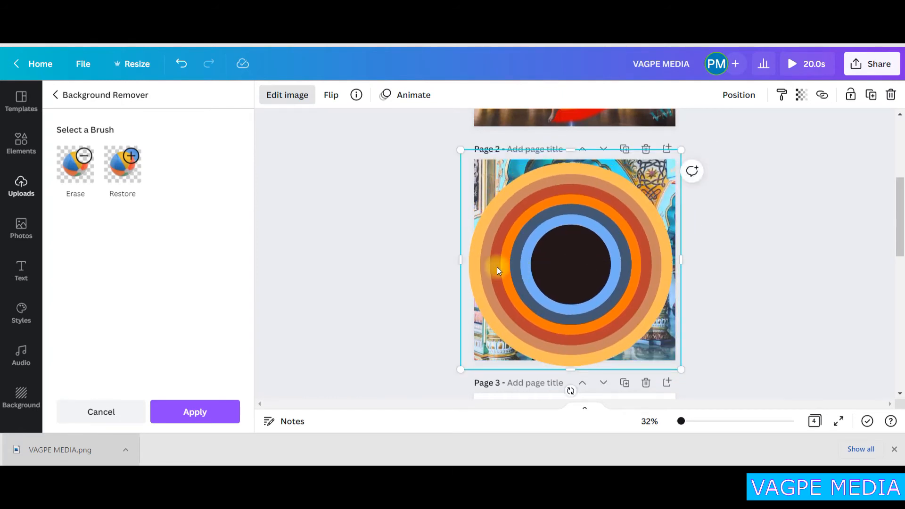
Crop the ring image on page 2 to its right half and remove its white background again
drag(463, 259, 600, 266)
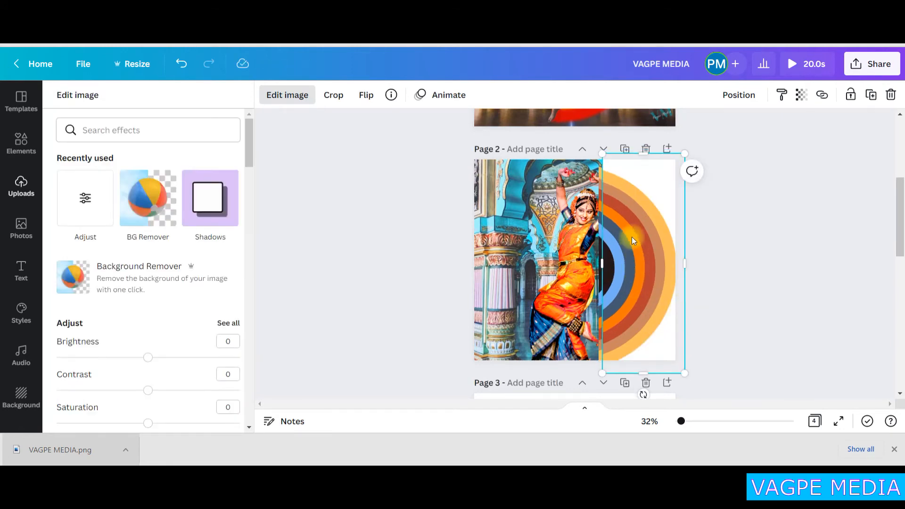
click(275, 96)
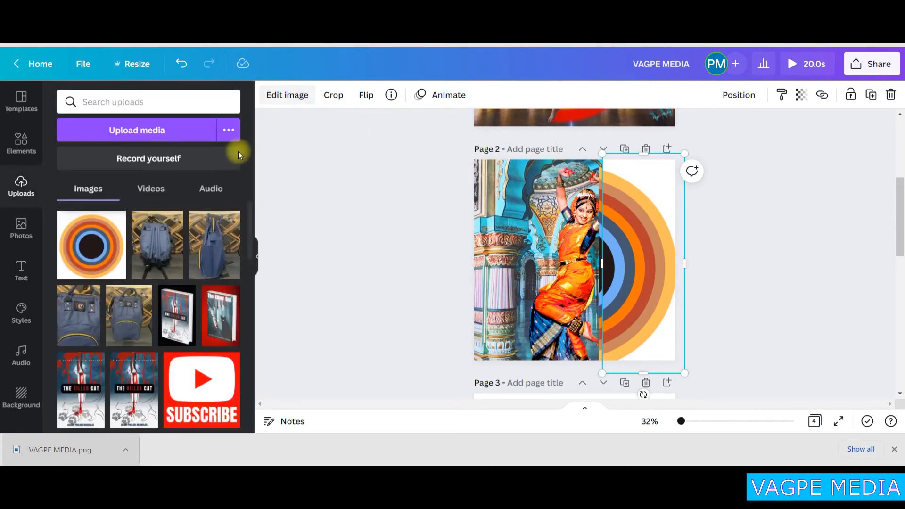
click(287, 95)
click(85, 198)
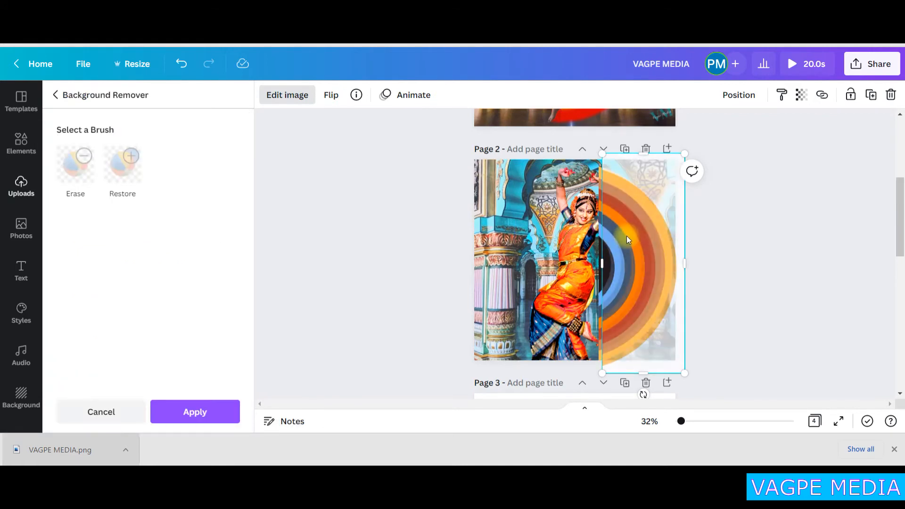
drag(628, 237, 591, 261)
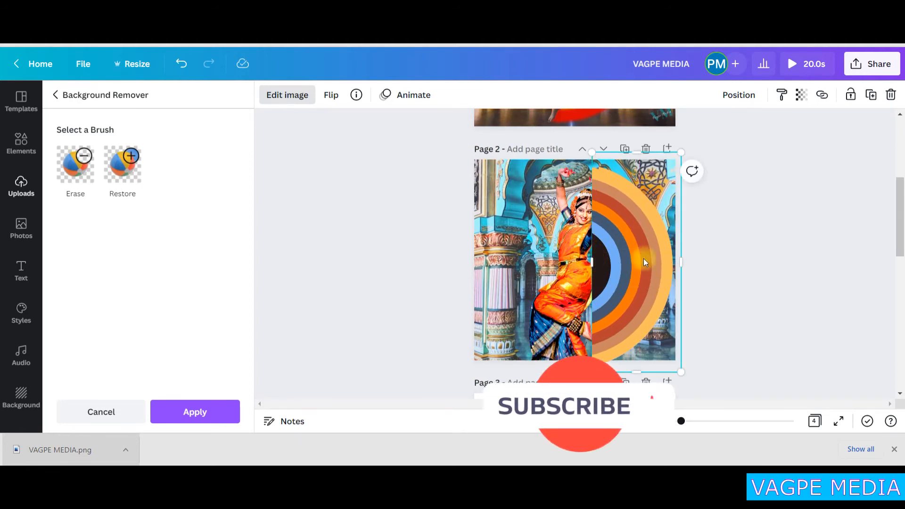
Crop a copy of the half-ring image to a narrow vertical strip and place a second strip along its left edge
drag(680, 259, 597, 264)
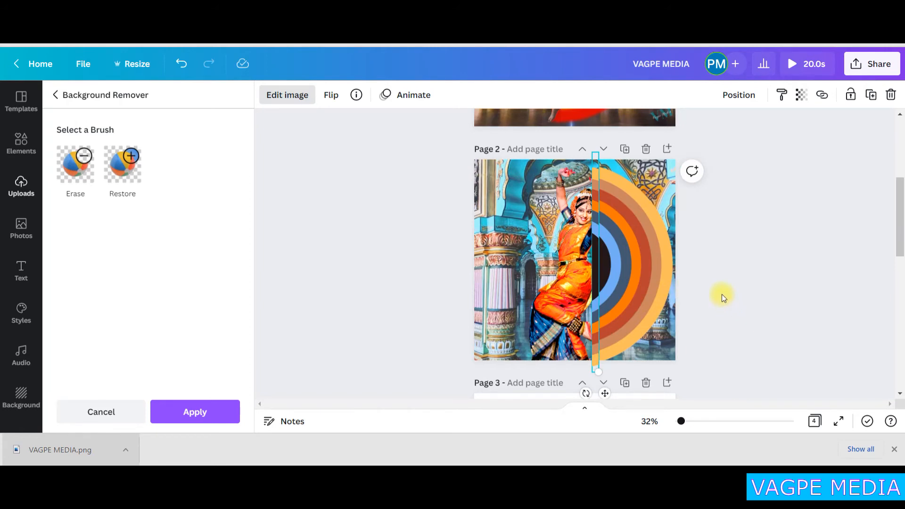
drag(586, 375, 586, 378)
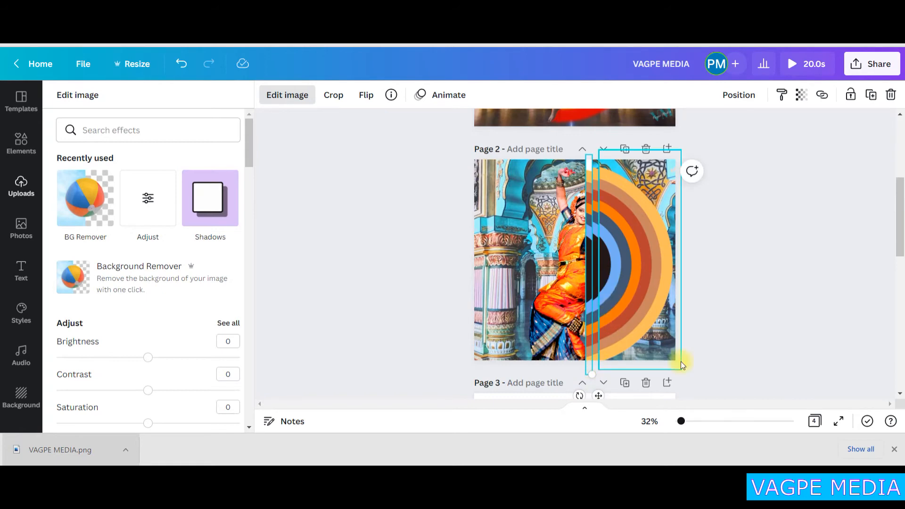
click(900, 275)
scroll(813, 271, up, 5)
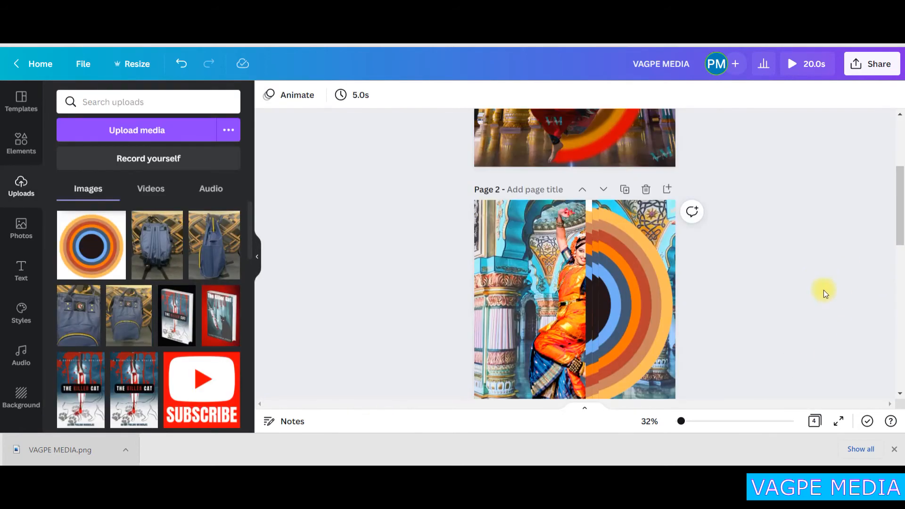
Remove the white background from the leftmost narrow ring strip on page 2
click(588, 207)
click(297, 97)
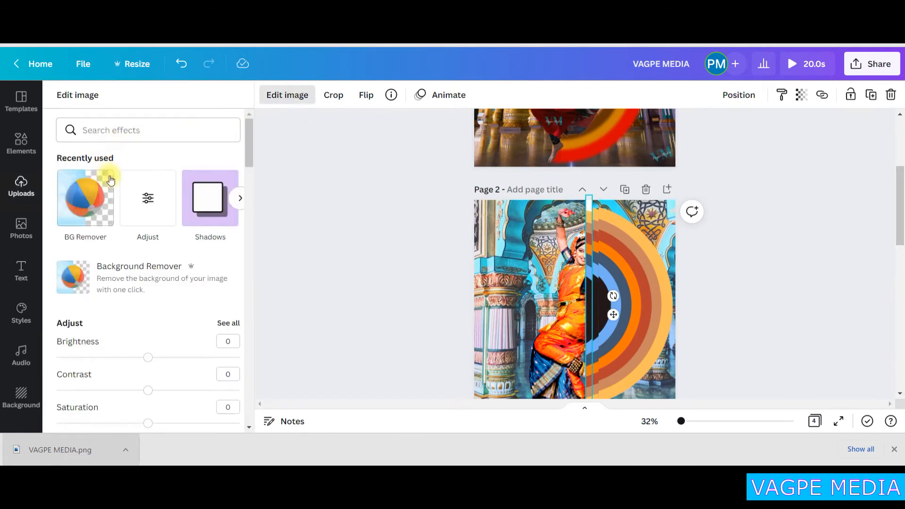
scroll(774, 267, up, 3)
scroll(771, 251, down, 3)
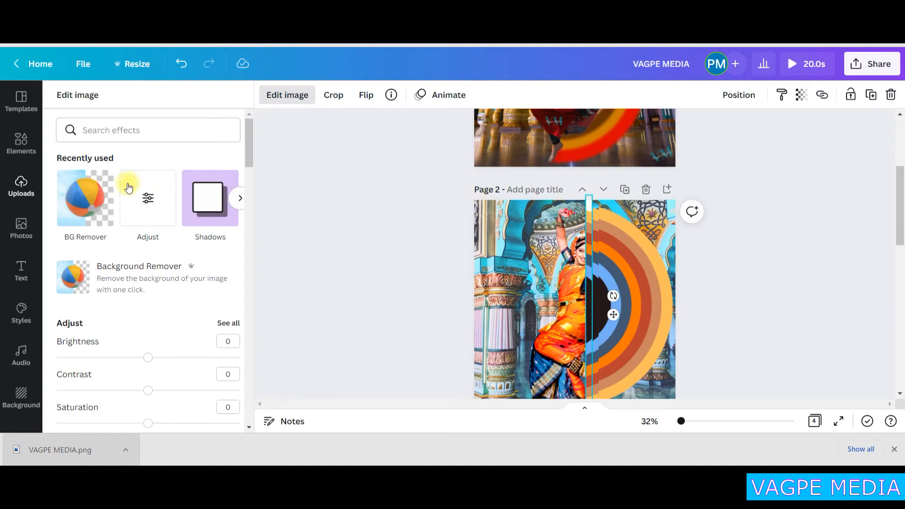
click(85, 198)
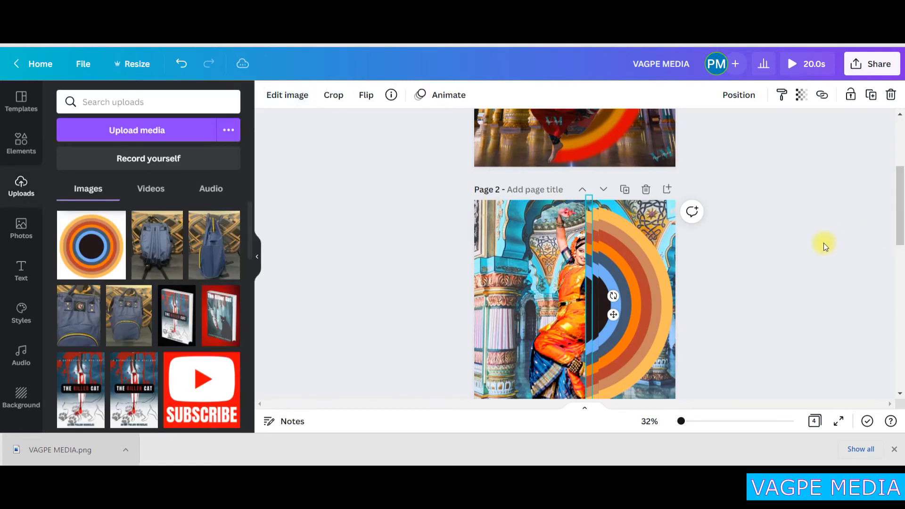
Send the half-ring image and the narrow strip adjoining it backward so they sit behind the dancer
click(838, 279)
click(638, 252)
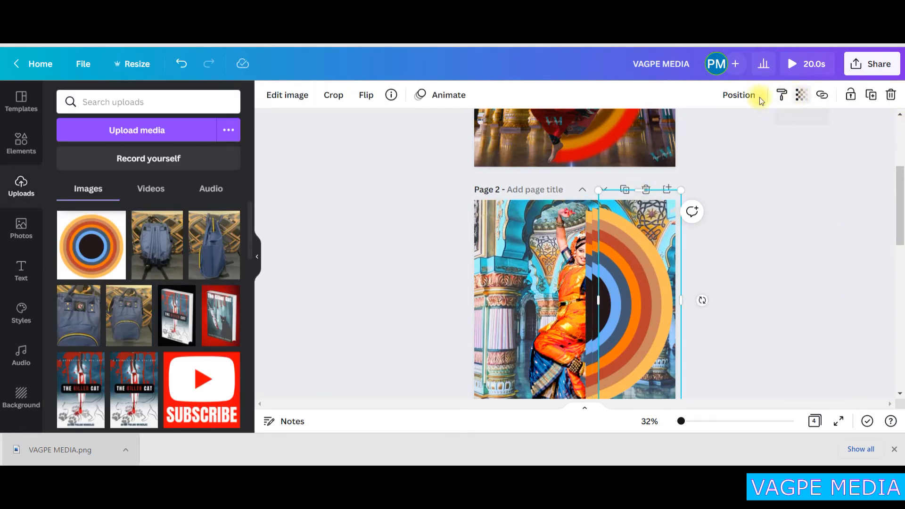
click(736, 97)
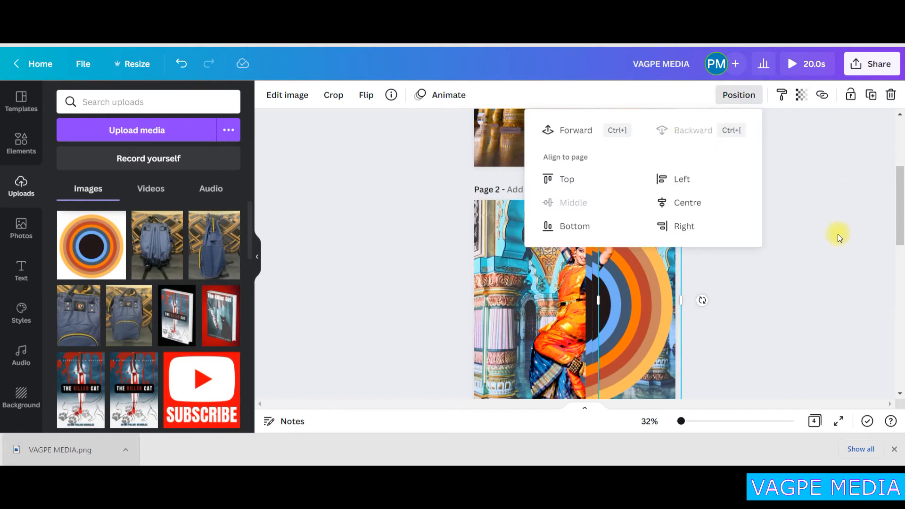
click(612, 245)
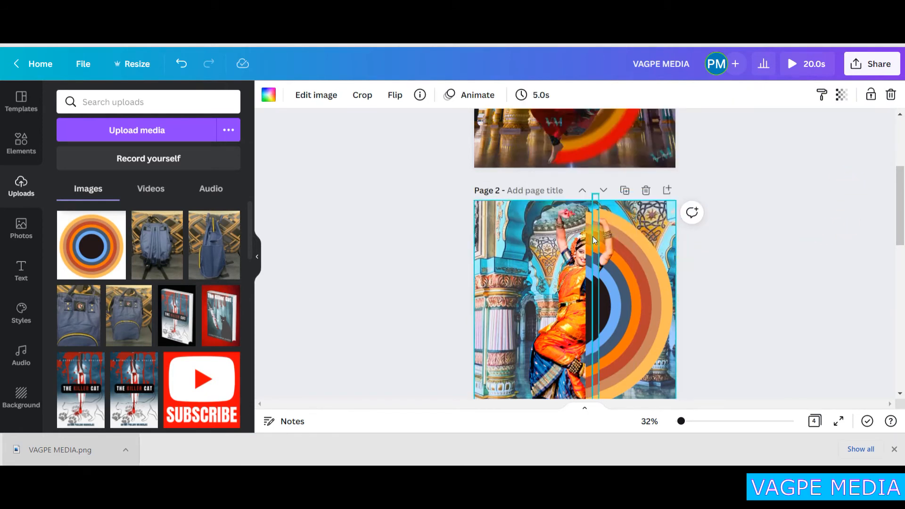
click(592, 235)
click(726, 95)
click(703, 128)
click(765, 225)
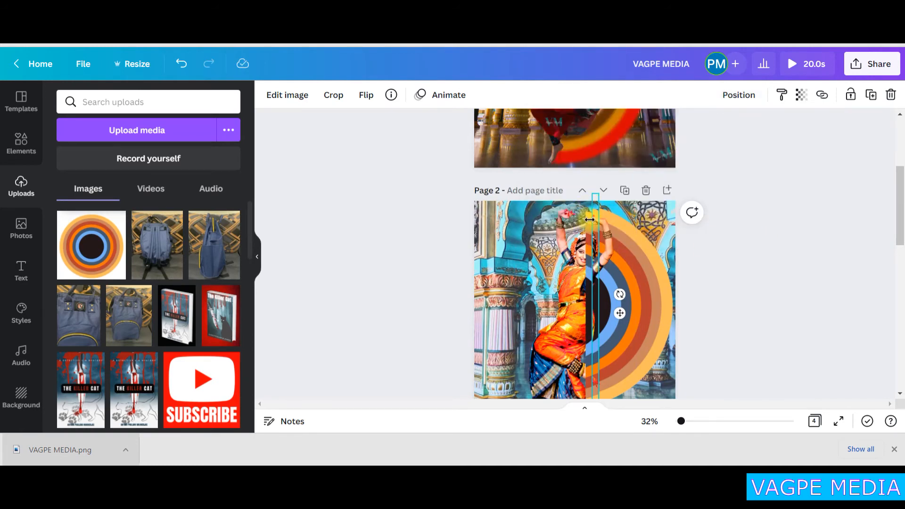
Send the leftmost ring strip behind the dancer and move it to the left of her body
drag(599, 193, 600, 186)
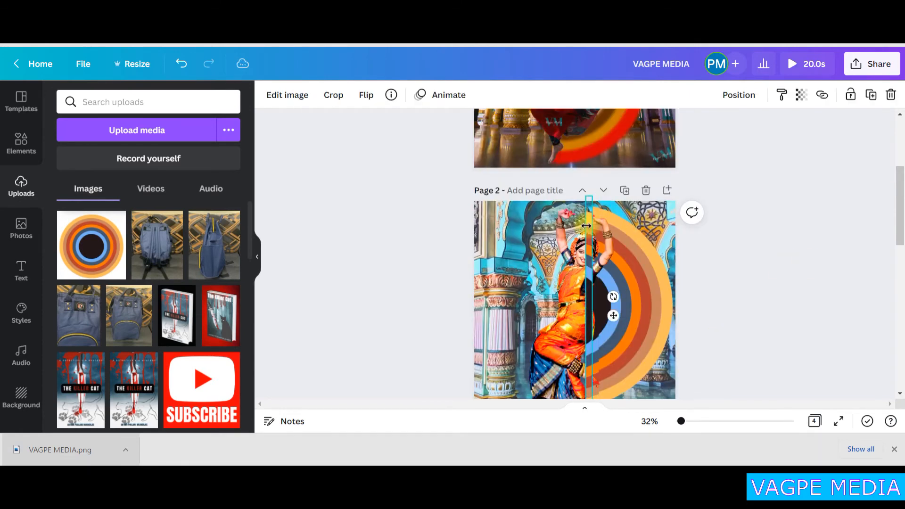
drag(599, 195, 589, 268)
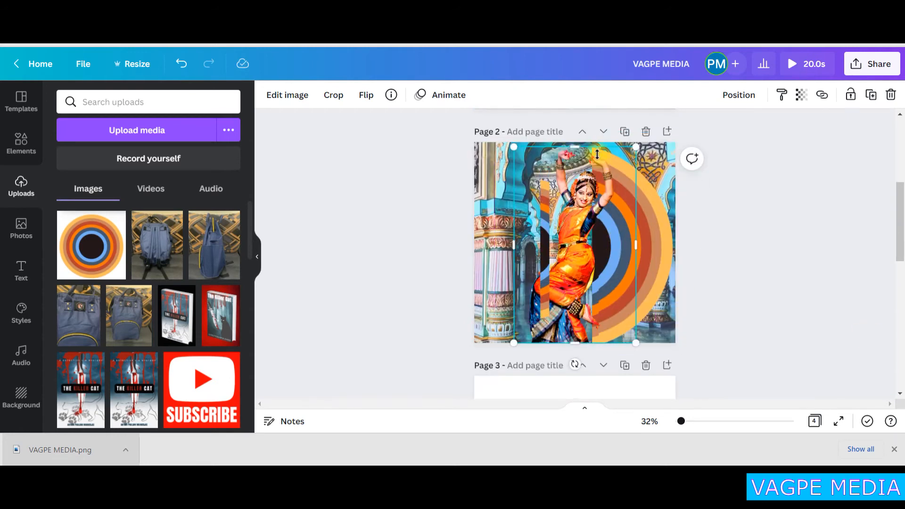
click(786, 162)
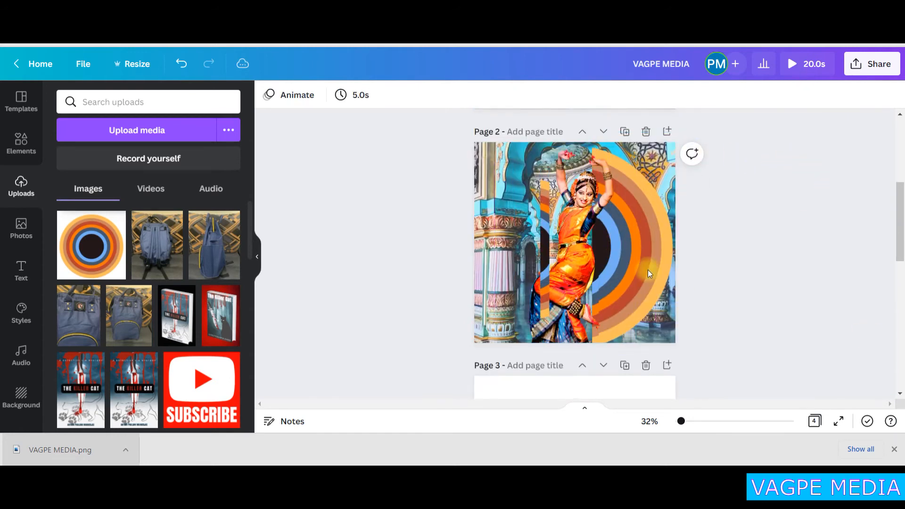
click(594, 292)
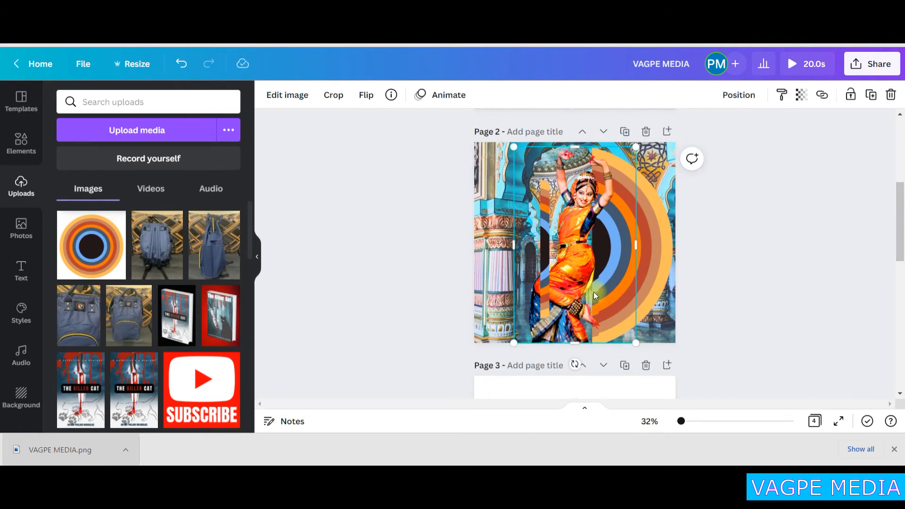
click(829, 280)
click(548, 275)
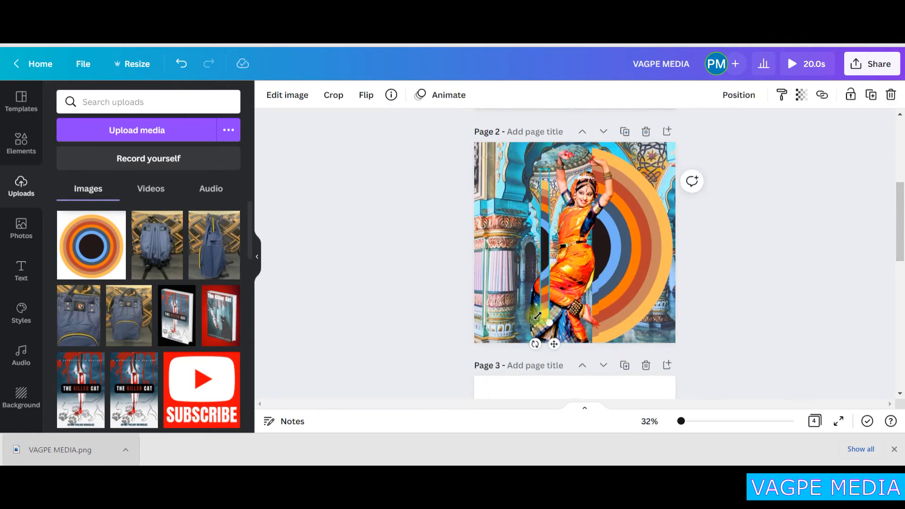
Enlarge the leftmost ring strip, crop it to its black centre section and place it against the half-ring's black core on page 2
drag(551, 324, 613, 368)
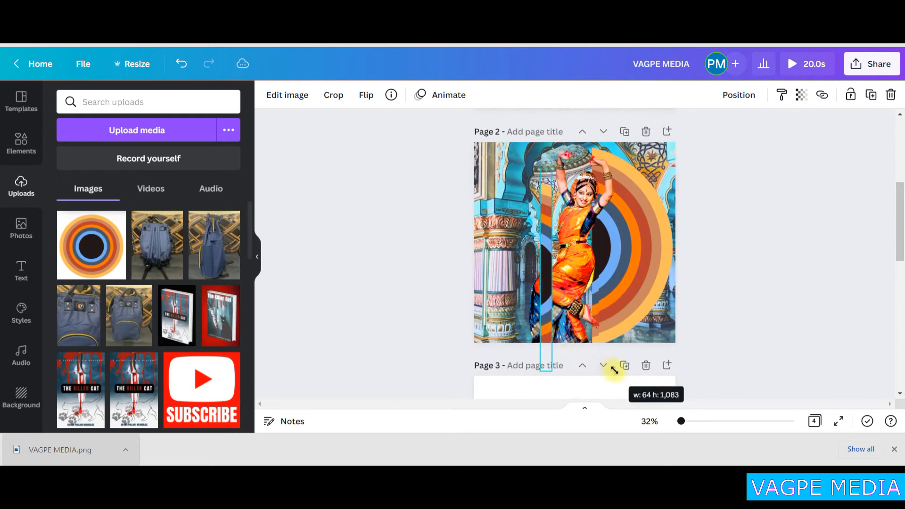
mouse_move(550, 169)
mouse_down()
mouse_move(561, 197)
mouse_move(561, 169)
mouse_up()
drag(553, 269, 612, 272)
drag(575, 168, 583, 246)
drag(614, 314, 554, 309)
drag(546, 374, 589, 243)
drag(596, 223, 599, 211)
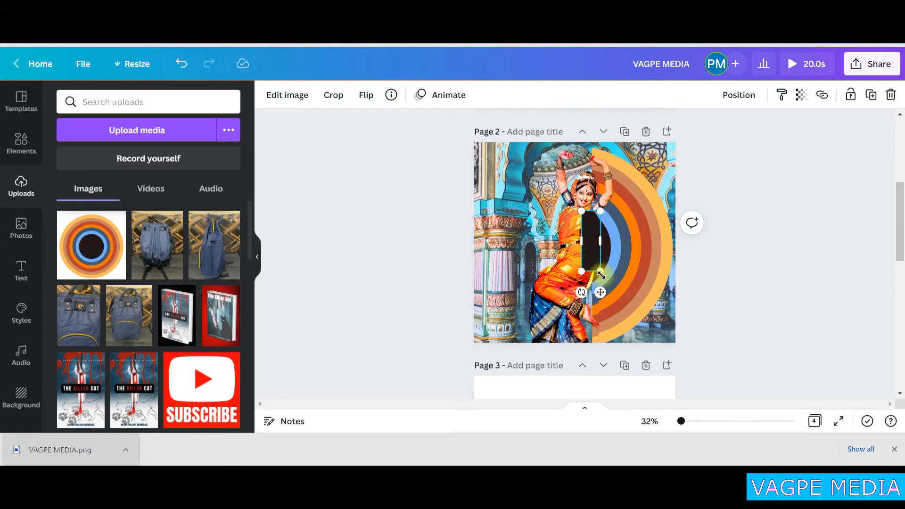
mouse_move(599, 268)
mouse_down()
mouse_move(606, 277)
mouse_move(593, 265)
mouse_up()
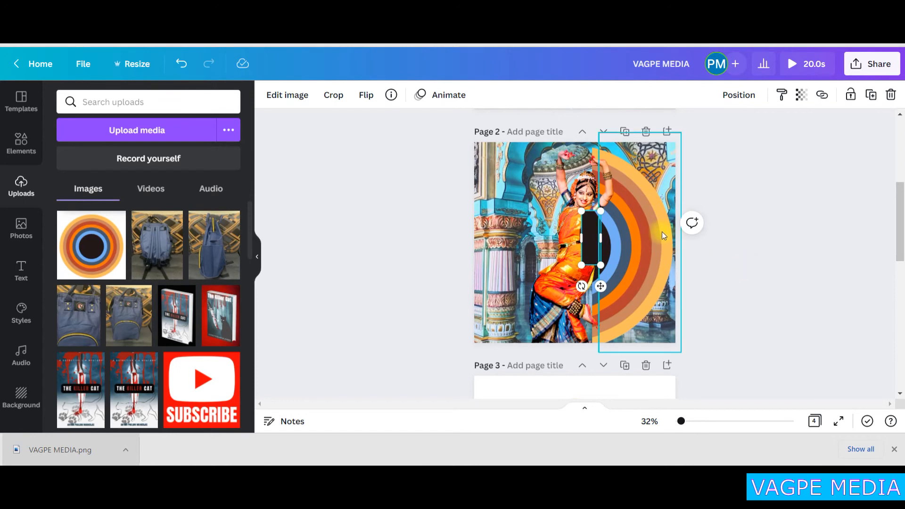
Send the cropped black centre piece backward so it sits behind the dancer
click(739, 95)
click(688, 132)
click(785, 182)
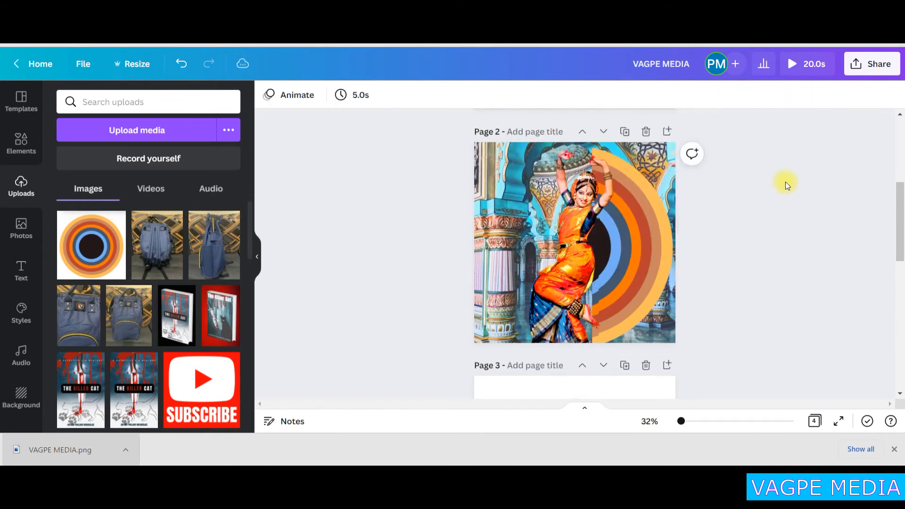
Move the dancer to the left edge of page 2 to uncover the ring pieces
click(595, 301)
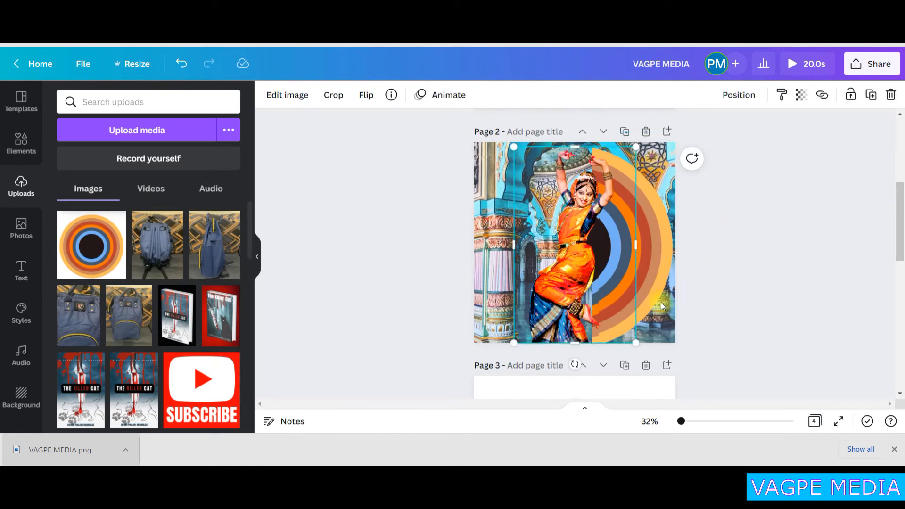
click(883, 293)
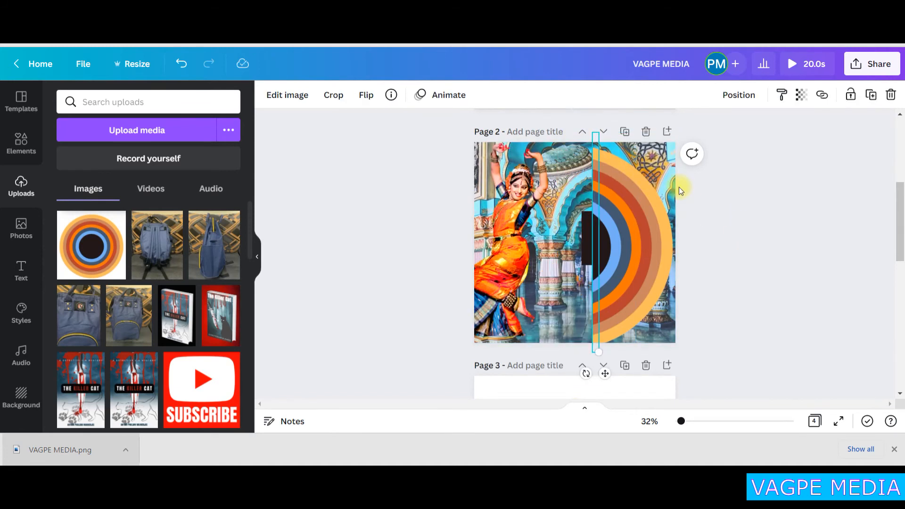
click(805, 281)
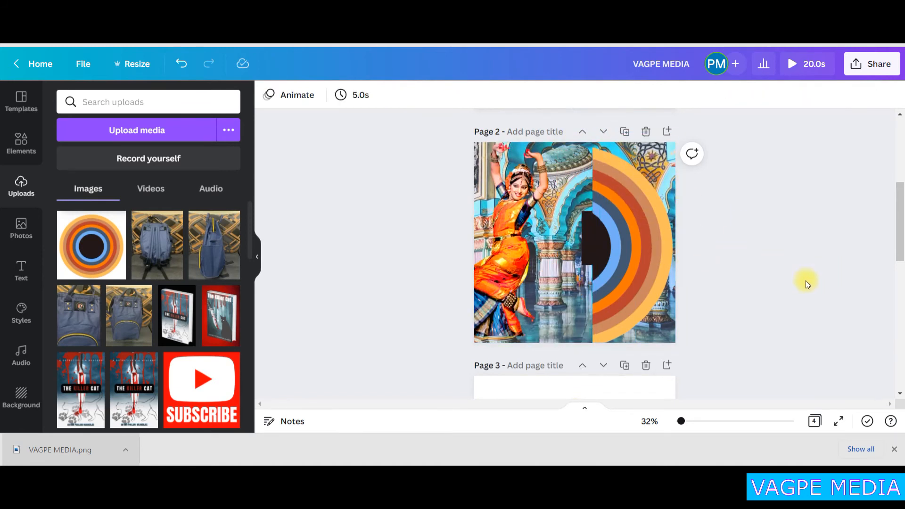
Group the half-ring image, its adjoining narrow strip and the black centre piece
click(653, 236)
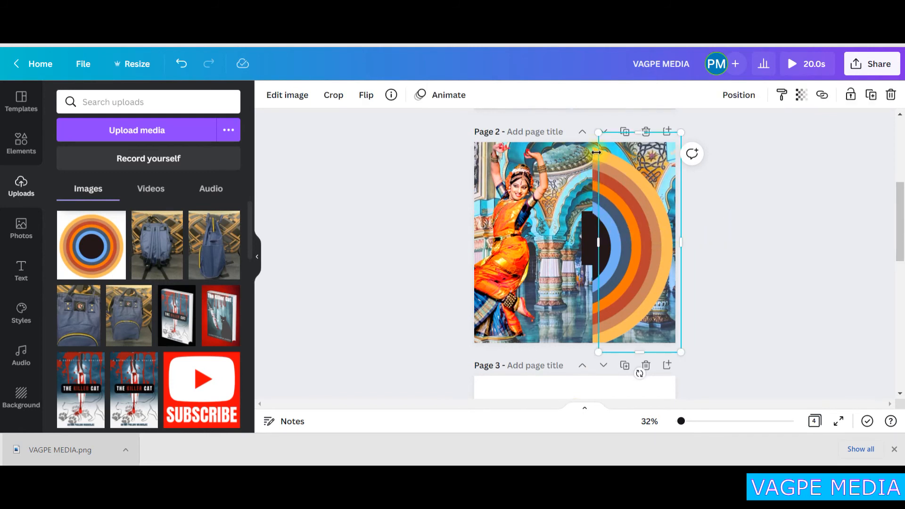
shift+click(595, 192)
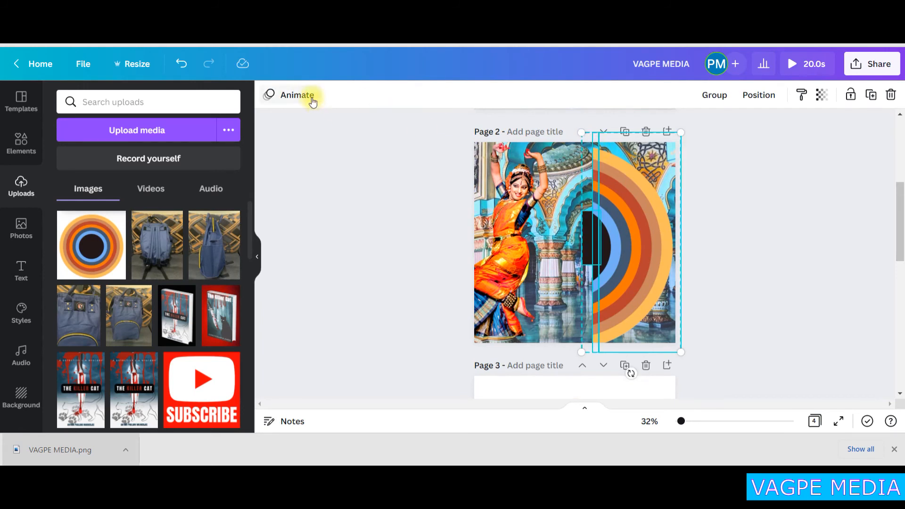
drag(735, 265, 589, 205)
click(714, 95)
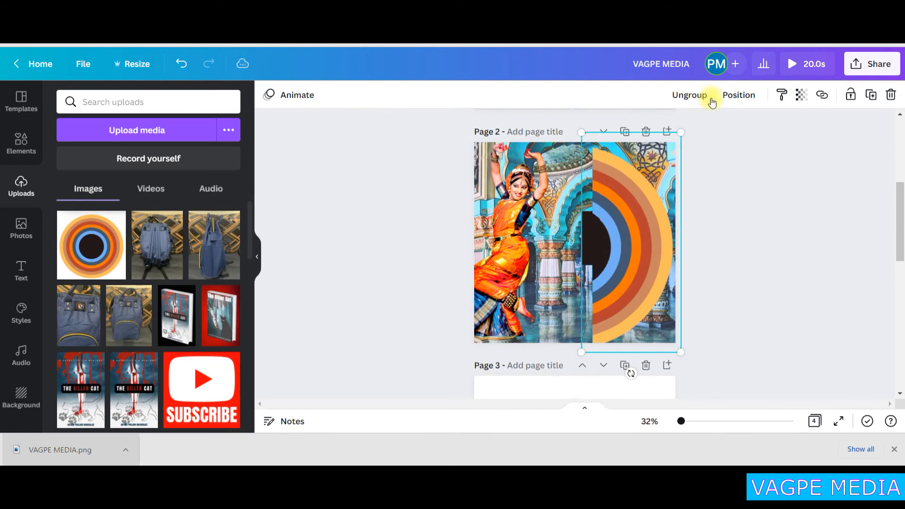
click(784, 232)
Apply a blur of 13 to the half-ring image inside the group
click(660, 231)
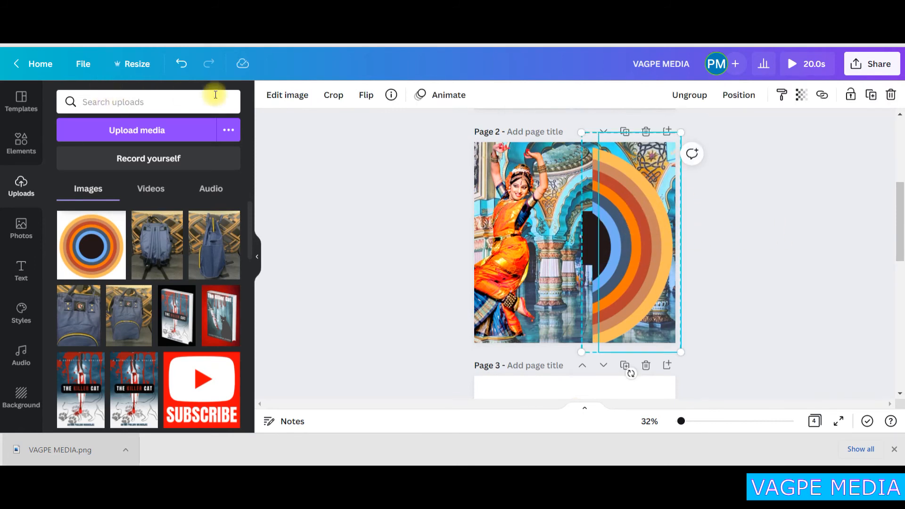
click(296, 94)
scroll(273, 240, down, 1)
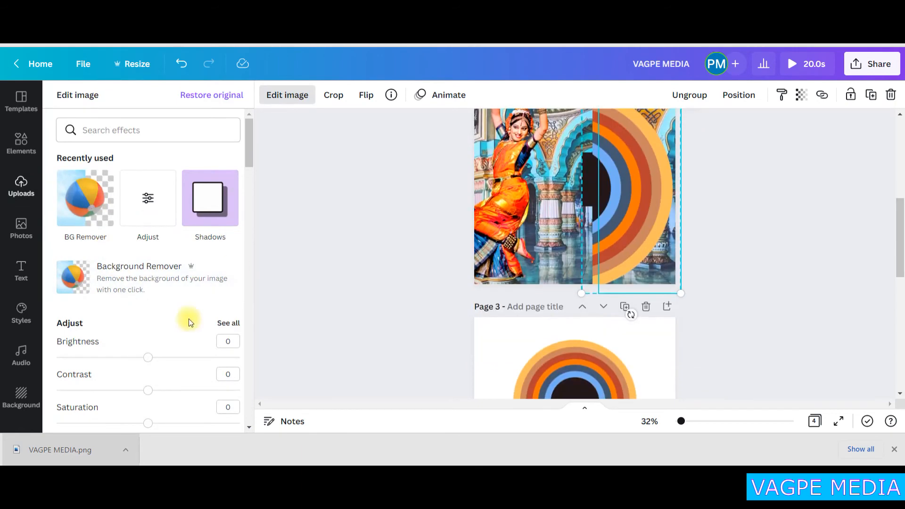
scroll(188, 316, down, 3)
click(226, 148)
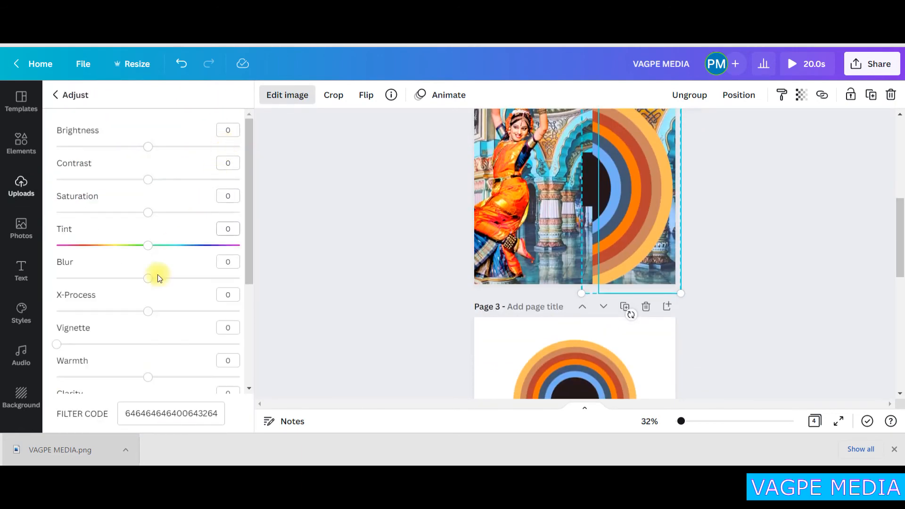
drag(148, 282, 161, 283)
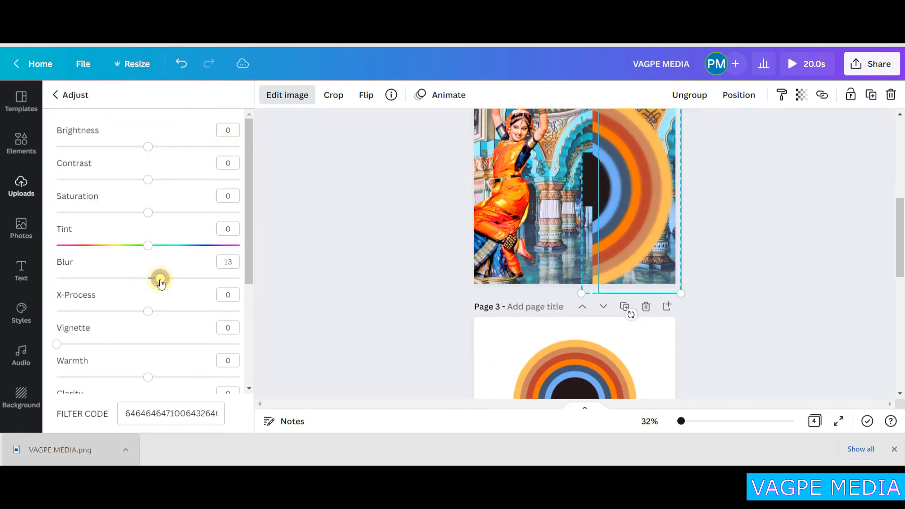
click(367, 247)
click(797, 262)
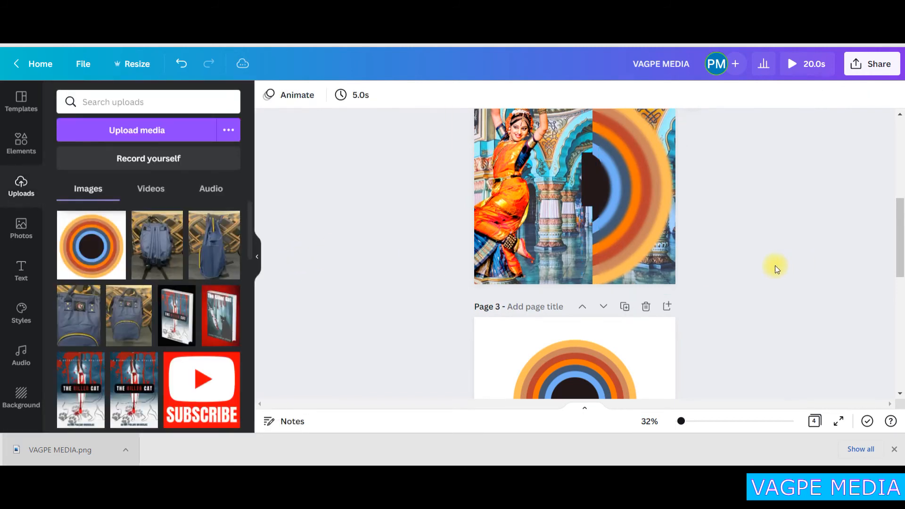
Move the dancer back in front of the rings and enlarge her
drag(482, 195, 578, 197)
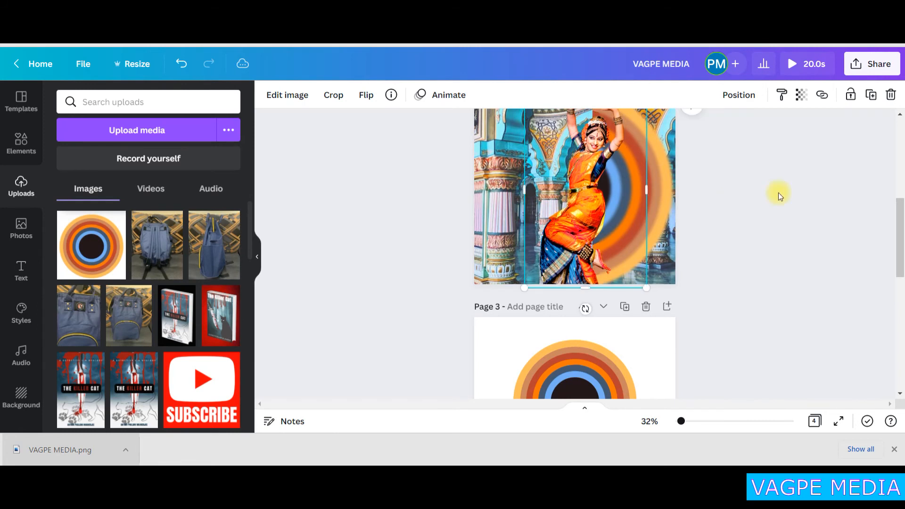
scroll(769, 212, up, 2)
drag(646, 151, 663, 122)
drag(605, 182, 588, 182)
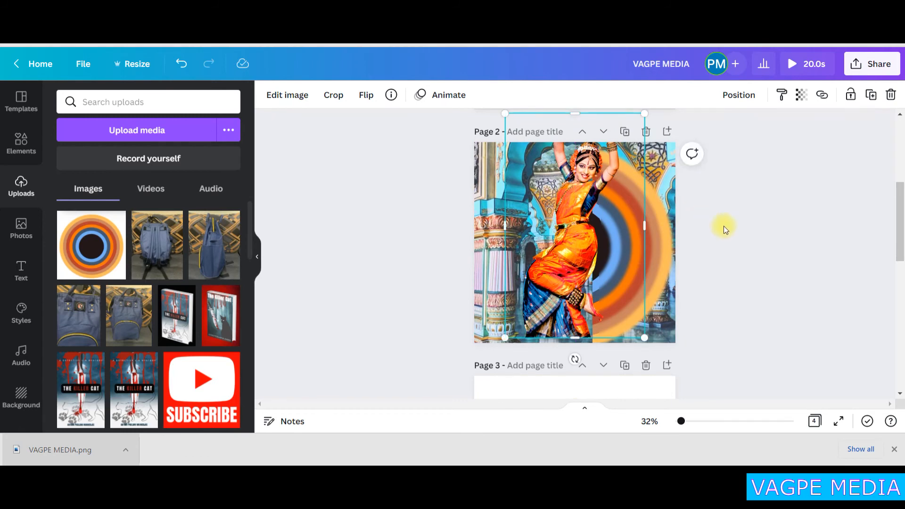
Shrink the dancer slightly and shift her to the right so she covers the straight edge of the rings
click(753, 250)
scroll(768, 293, up, 2)
scroll(763, 292, down, 1)
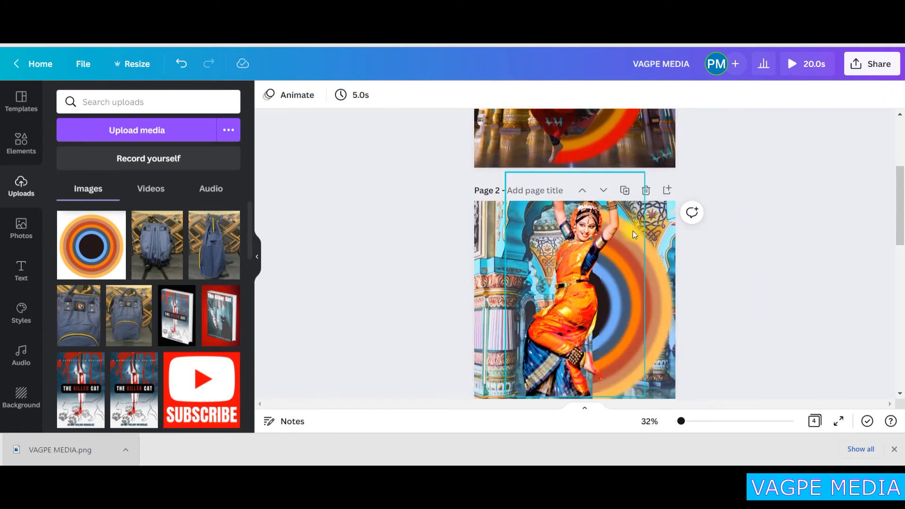
click(584, 225)
drag(644, 189, 644, 194)
mouse_move(569, 277)
mouse_down()
mouse_move(564, 284)
mouse_move(578, 267)
mouse_up()
drag(585, 384, 588, 405)
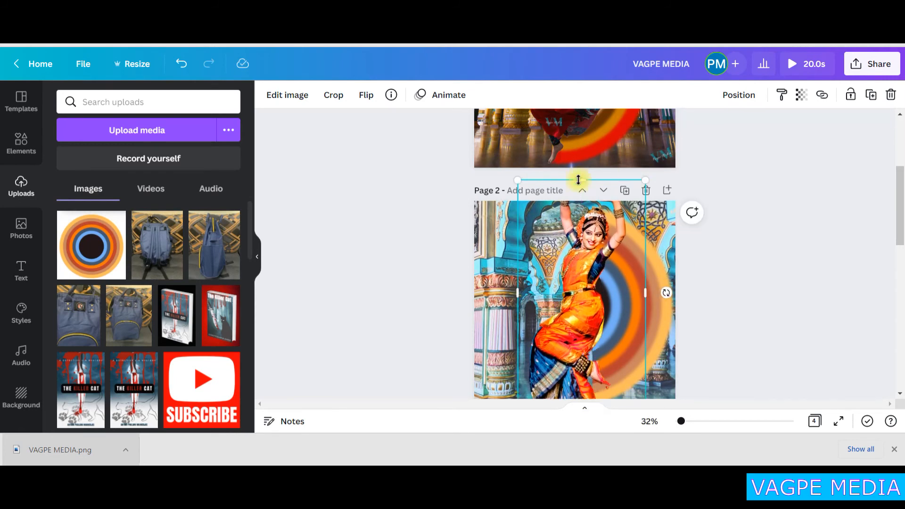
click(796, 332)
Delete pages 3 and 4, keeping only the two dancer composites in the design
scroll(796, 332, up, 1)
scroll(806, 325, down, 2)
scroll(816, 307, up, 2)
scroll(457, 213, up, 3)
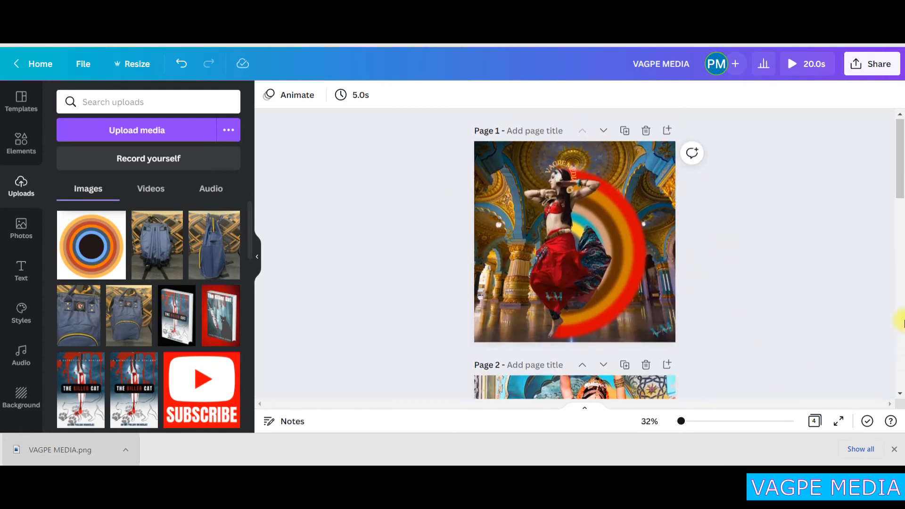
scroll(900, 323, down, 5)
scroll(776, 264, down, 3)
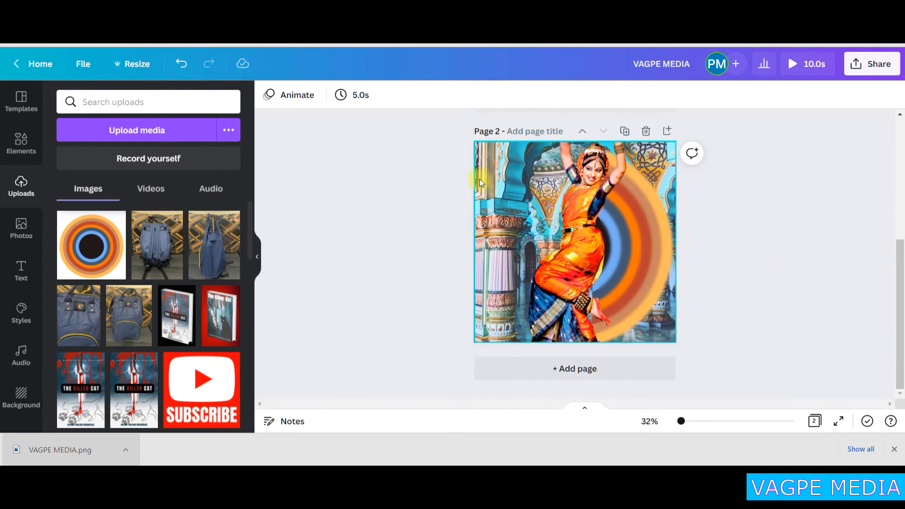
Set the transparency of the palace background on page 2 to 62
click(489, 159)
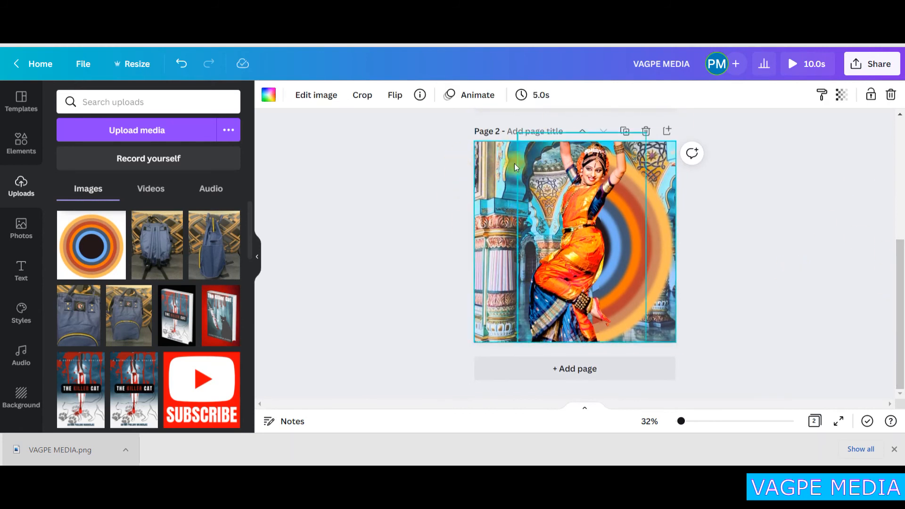
click(843, 96)
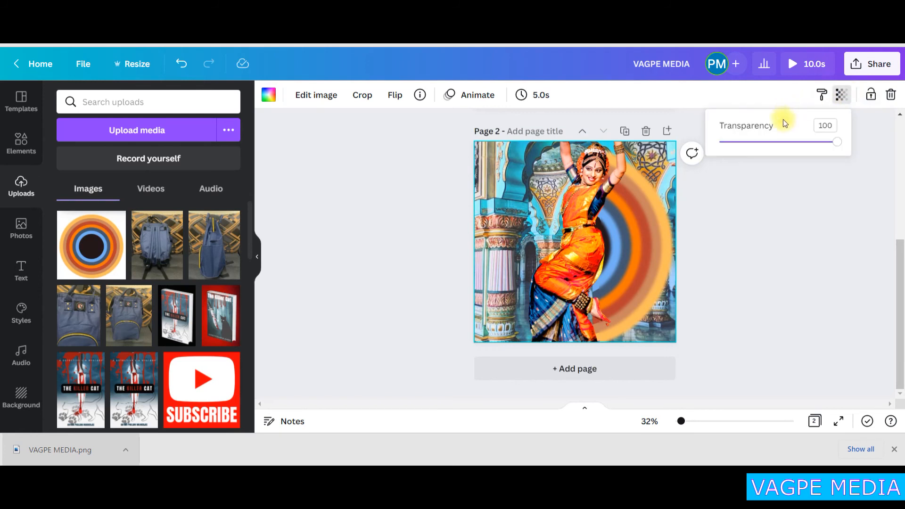
drag(830, 141, 793, 143)
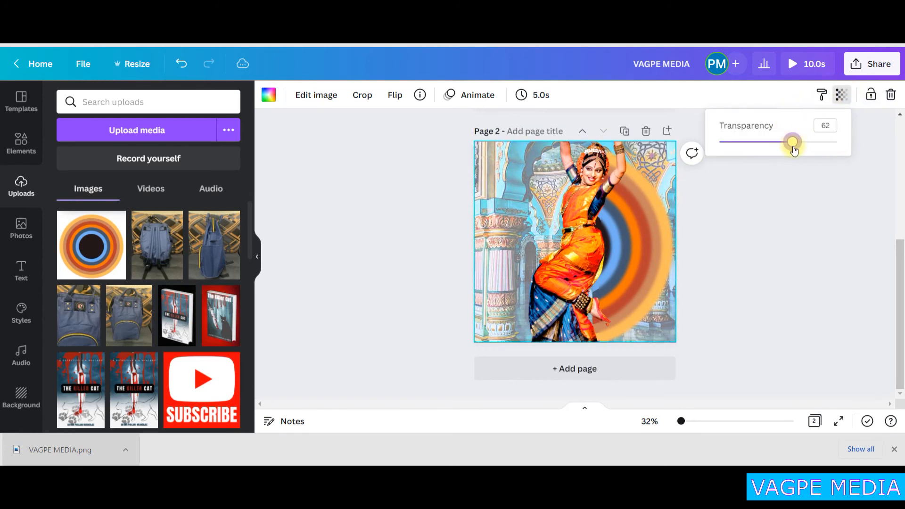
Blur the palace background on page 2 slightly
click(316, 94)
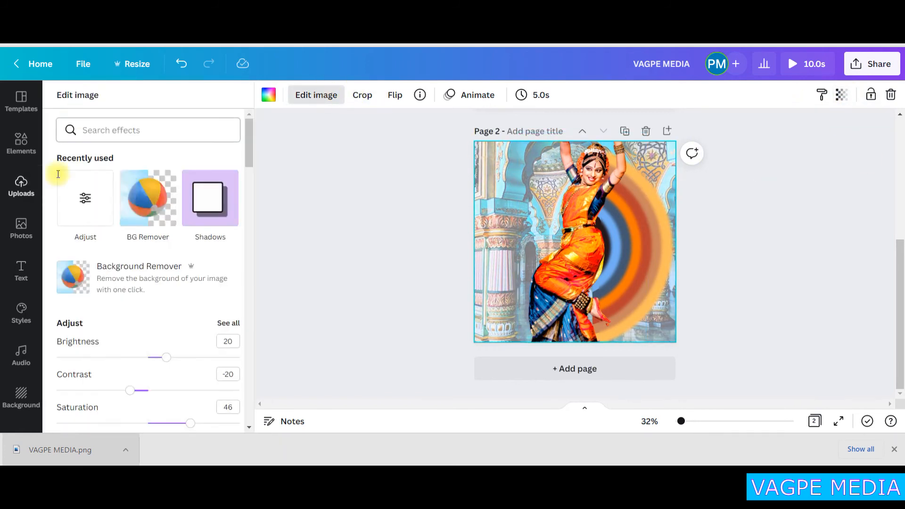
scroll(176, 238, down, 2)
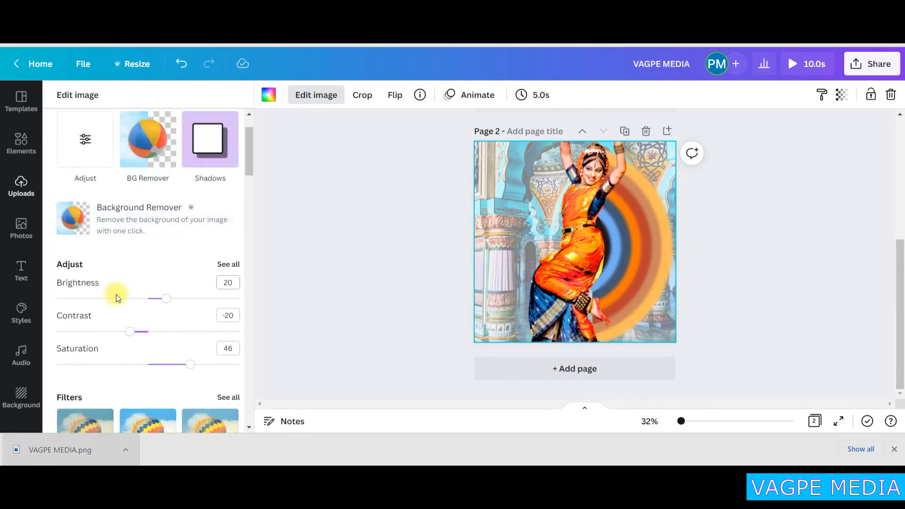
click(234, 265)
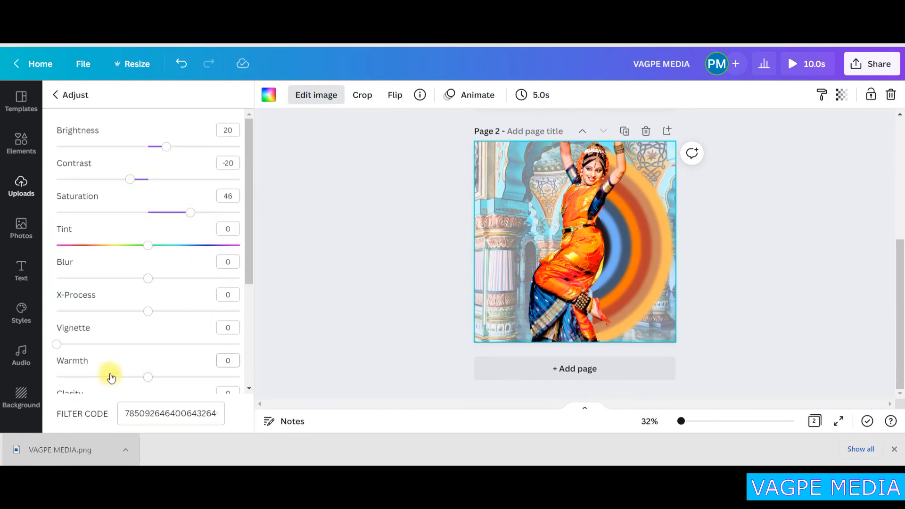
mouse_move(149, 283)
mouse_down()
mouse_move(169, 287)
mouse_move(156, 285)
mouse_up()
click(352, 261)
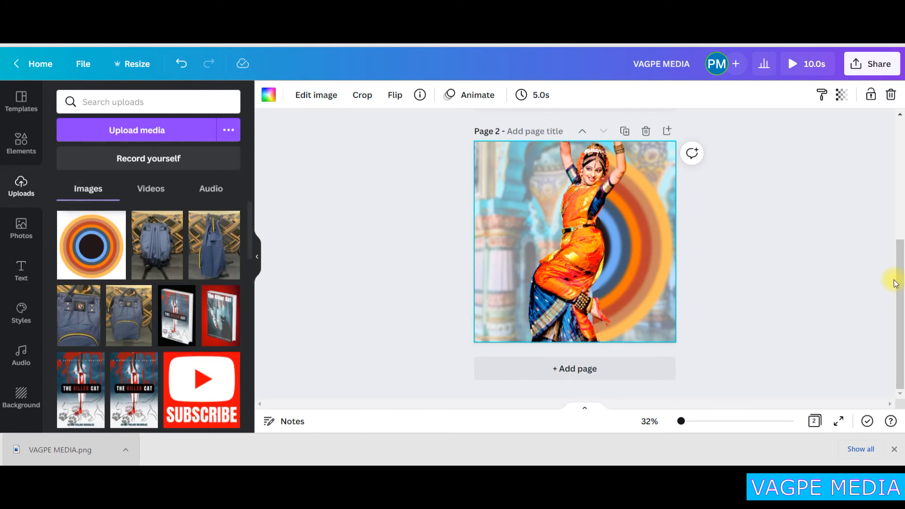
click(870, 295)
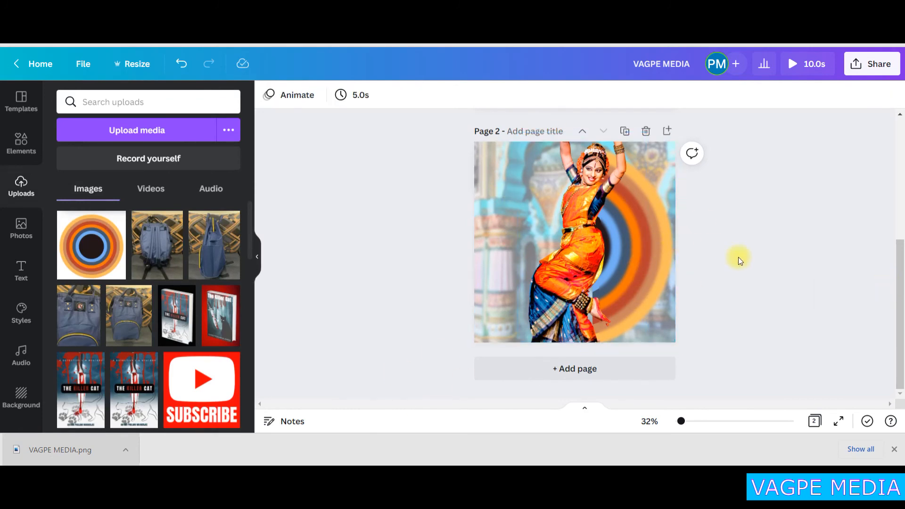
scroll(740, 256, up, 3)
scroll(817, 263, up, 2)
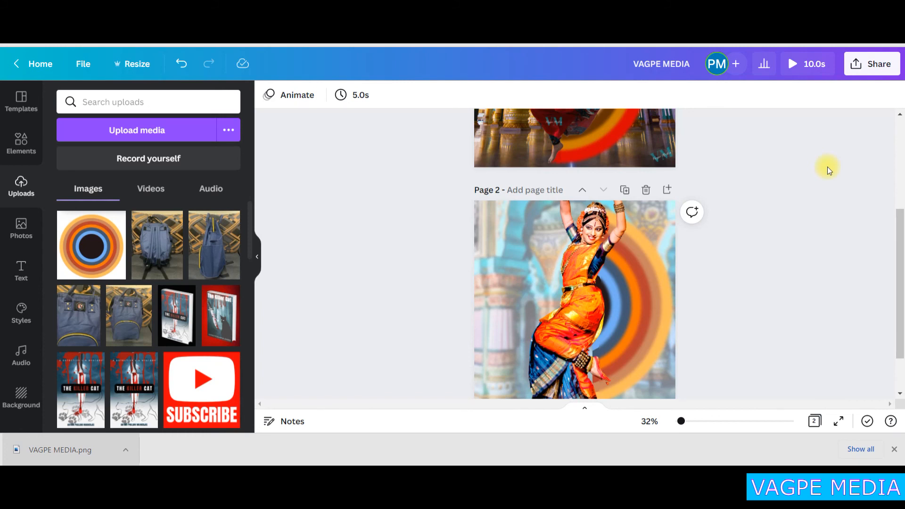
scroll(802, 205, up, 4)
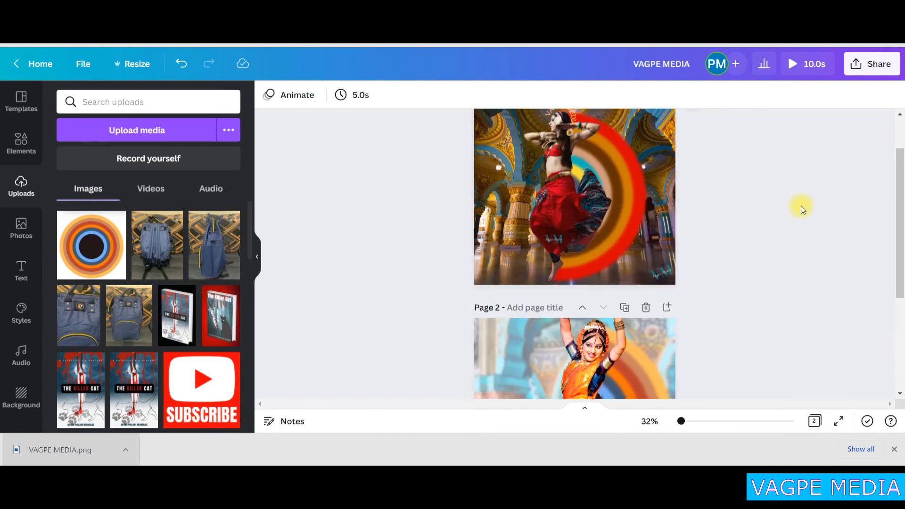